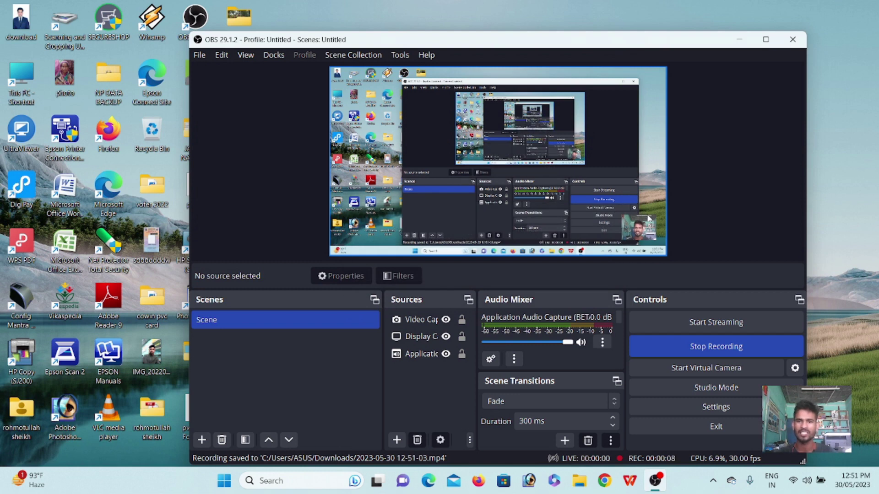
Minimize the recorder and open the passport photo 'download' in Photoshop from the desktop
click(737, 41)
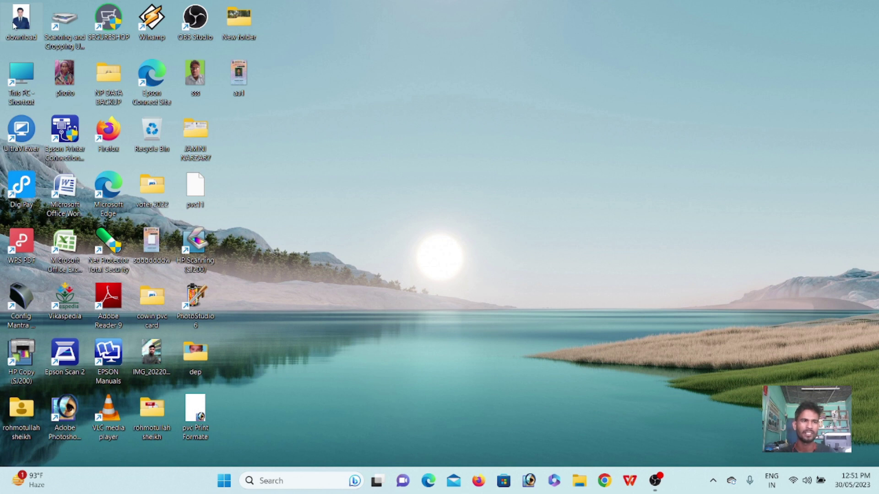
double_click(64, 414)
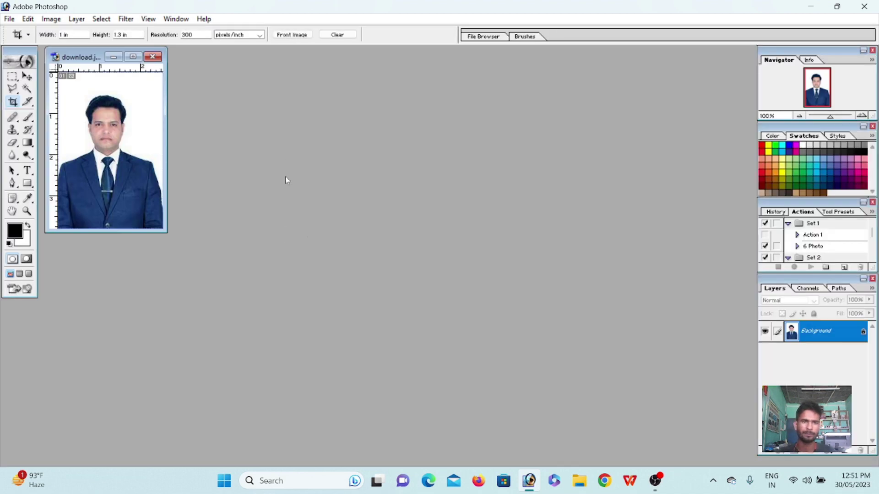
Crop the portrait to 1 × 1.3 inches at 300 resolution around the face and shoulders
click(133, 57)
scroll(381, 98, up, 2)
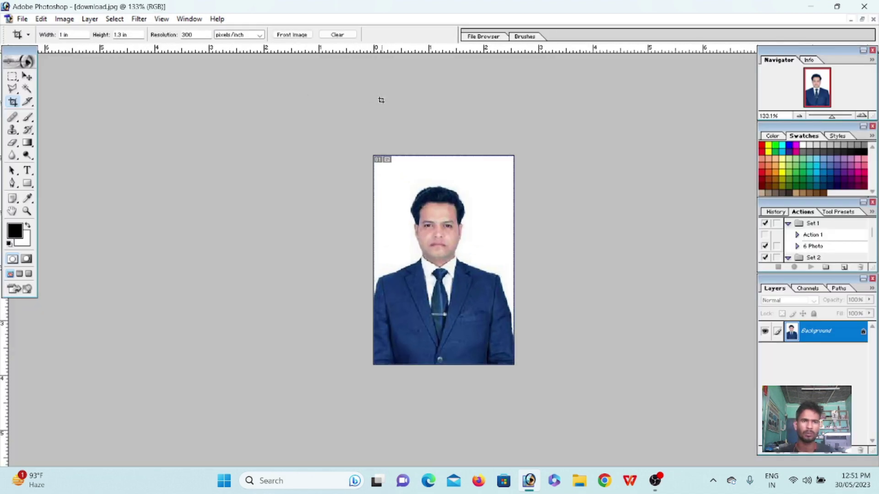
scroll(407, 115, up, 2)
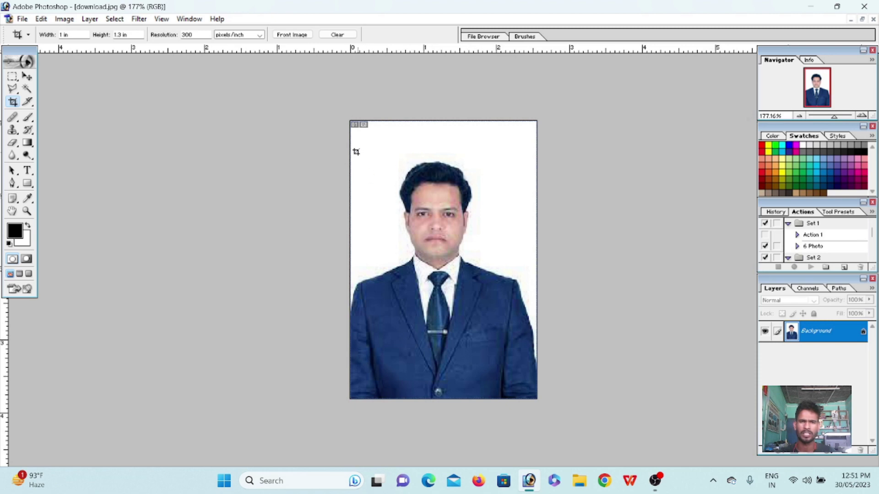
mouse_move(350, 160)
mouse_down()
mouse_move(530, 372)
mouse_move(512, 367)
mouse_up()
mouse_move(466, 331)
mouse_down()
mouse_move(479, 329)
mouse_move(473, 284)
mouse_up()
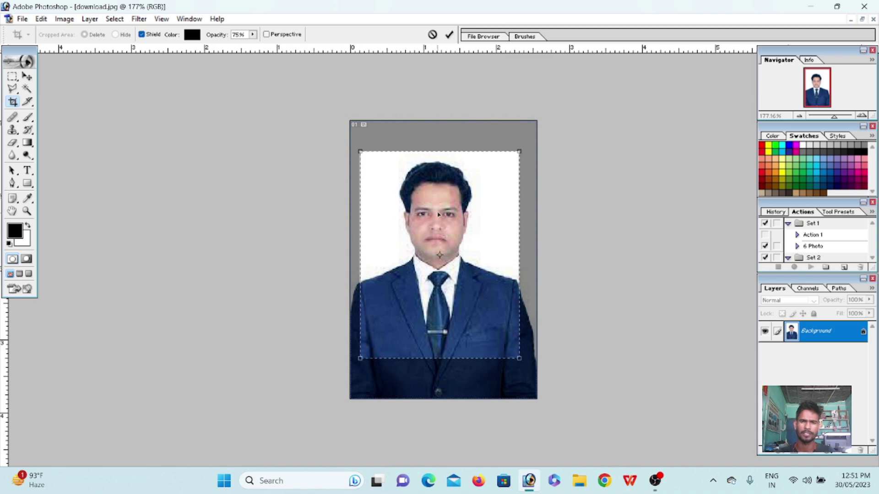
right_click(440, 190)
click(464, 196)
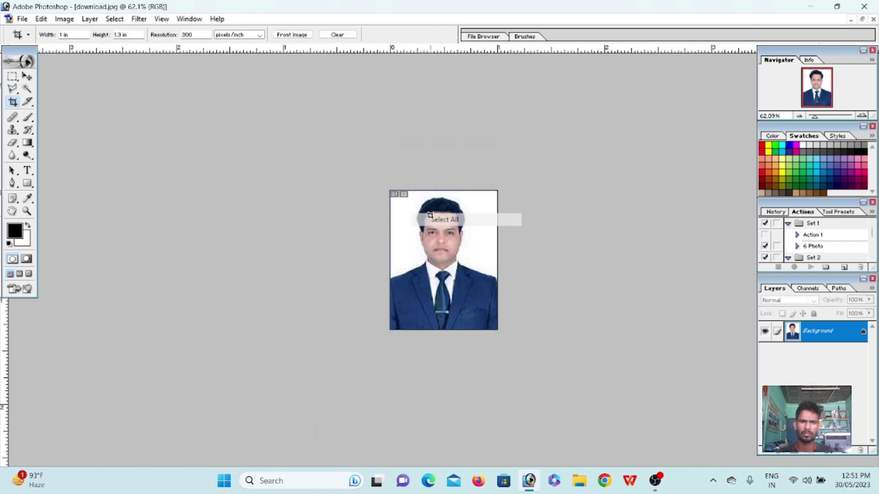
Add a 2 px black stroke around the whole cropped photo and deselect
key(ctrl+a)
right_click(438, 224)
click(477, 392)
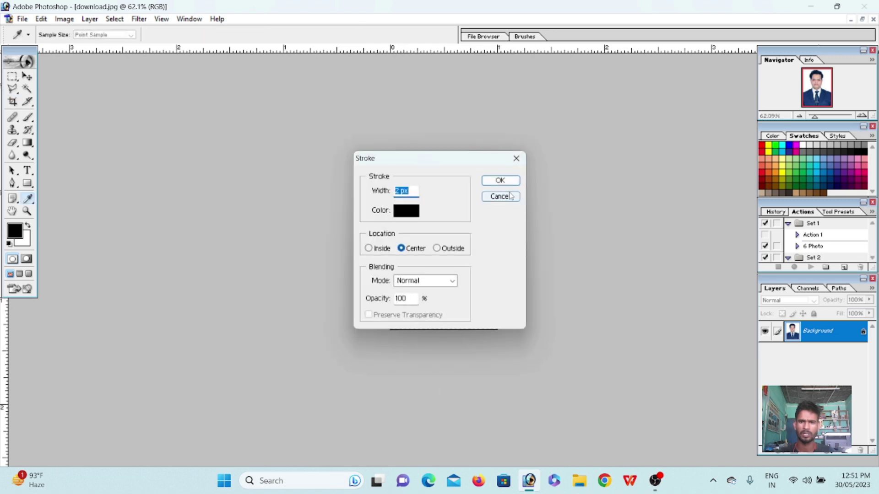
click(500, 181)
key(ctrl+d)
key(ctrl+plus)
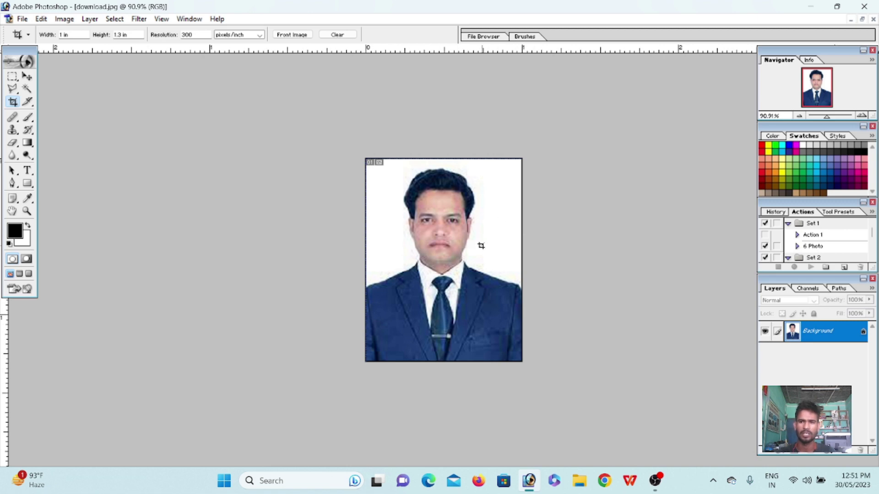
Close the History/Actions, Layers and Colour/Swatches panels, then show the Actions panel again
click(833, 257)
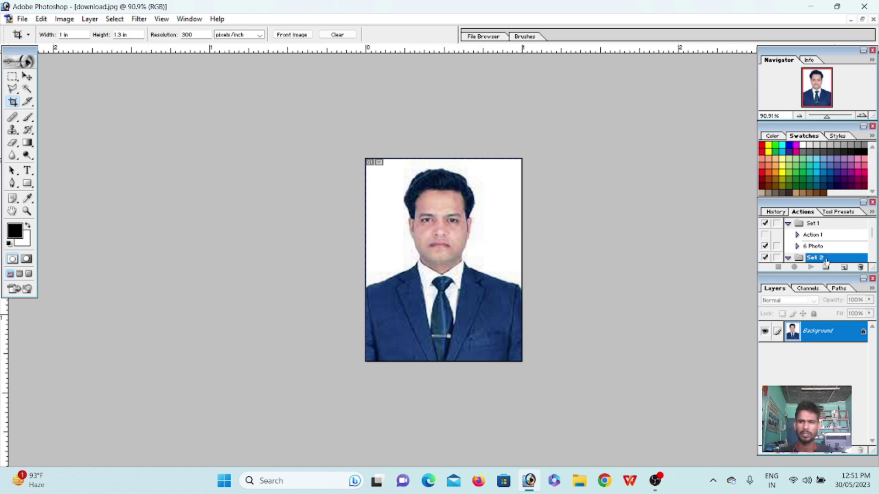
click(872, 202)
click(873, 278)
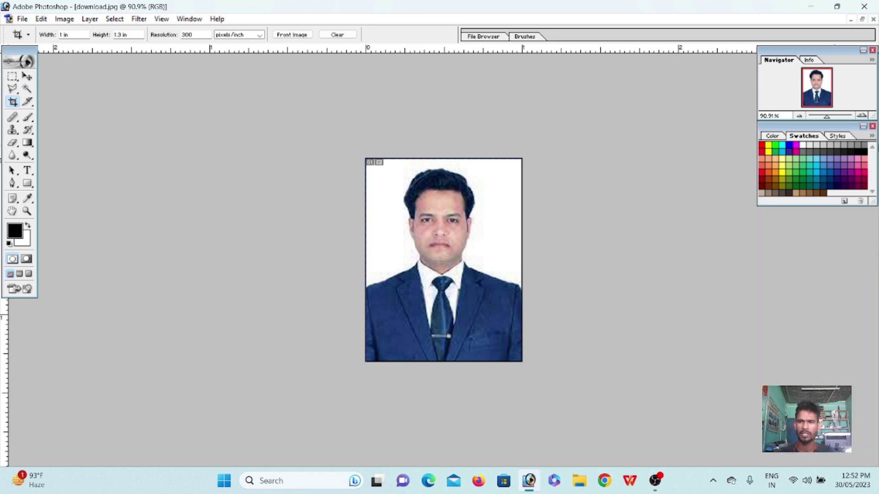
click(872, 127)
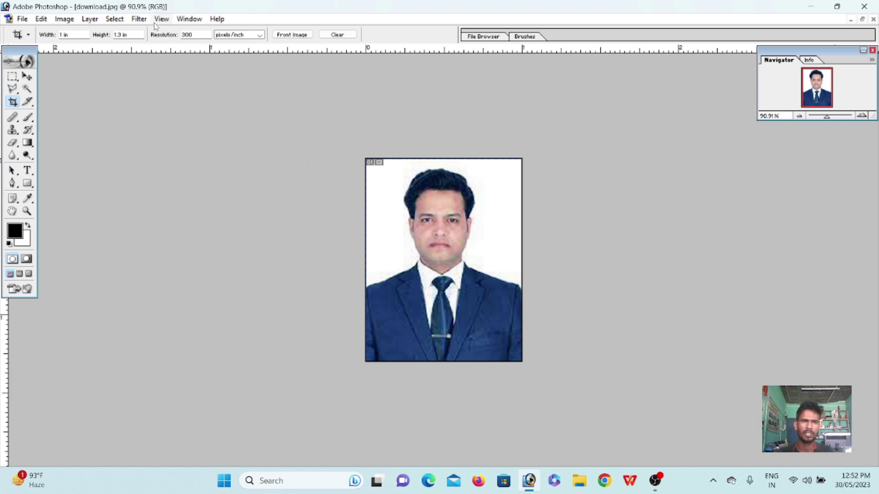
click(183, 20)
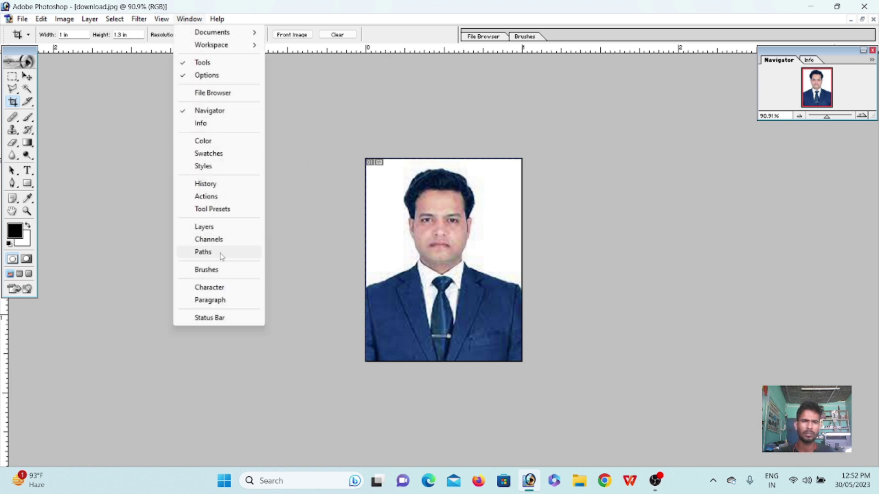
click(215, 199)
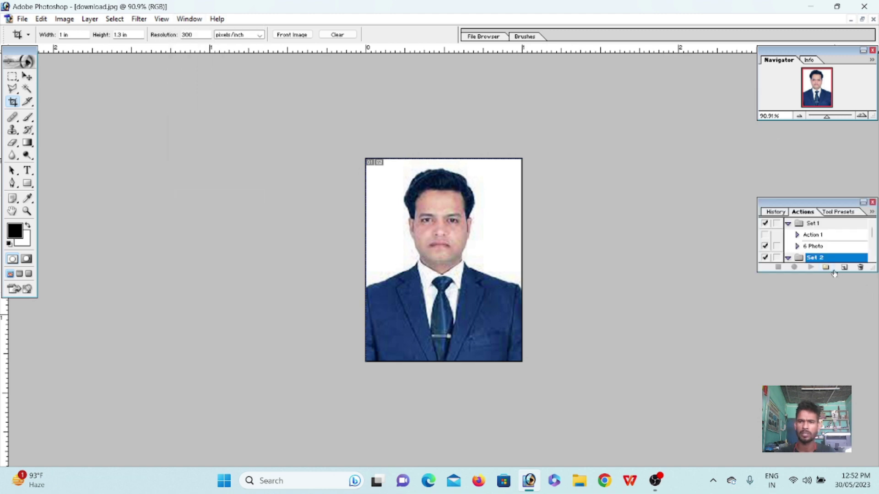
Delete the Set 2 and set9 sets plus the Action 1 and 6 Photo actions
click(860, 267)
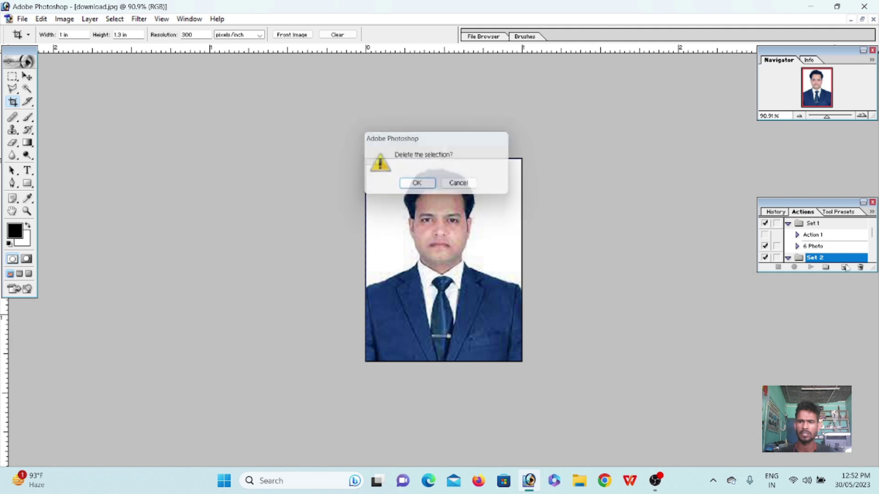
click(422, 183)
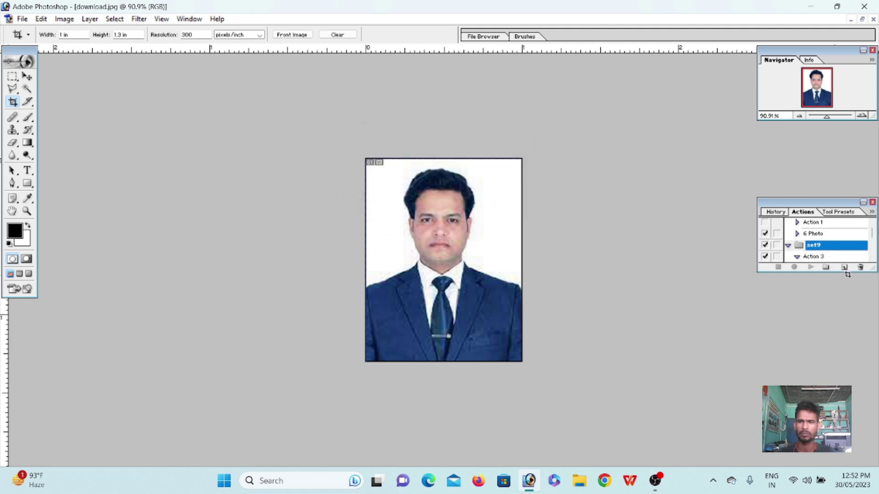
click(860, 267)
click(437, 185)
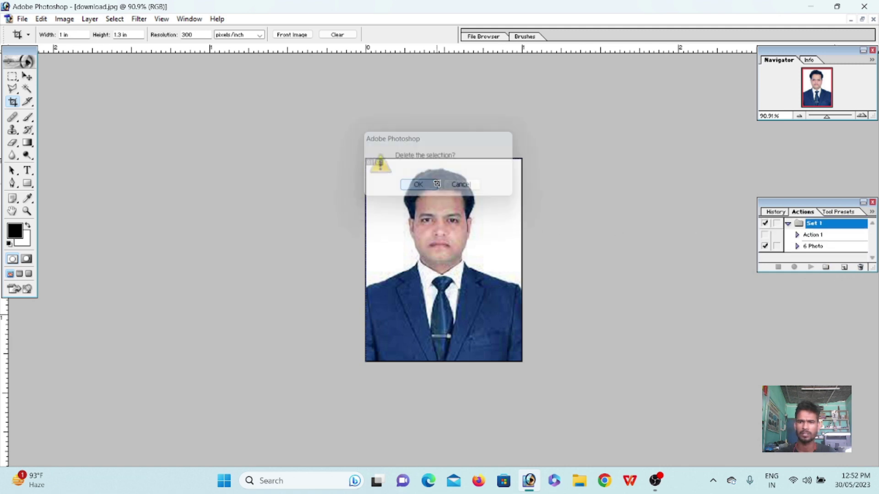
click(817, 237)
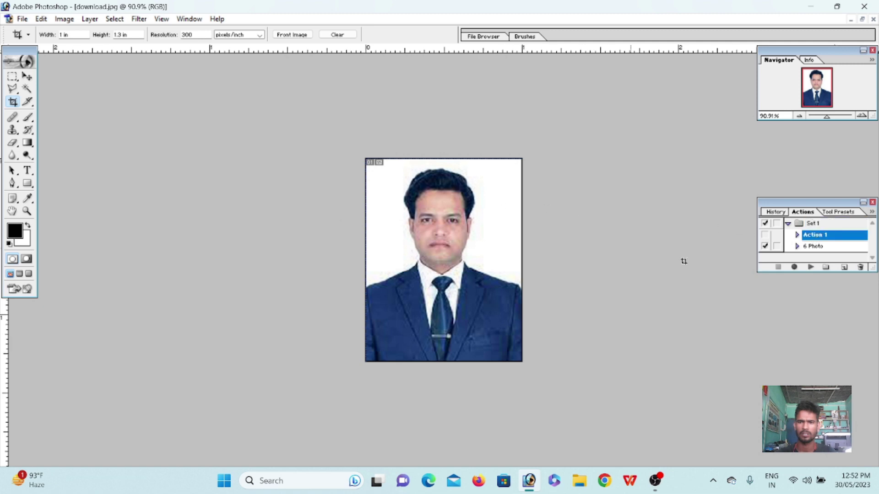
click(861, 268)
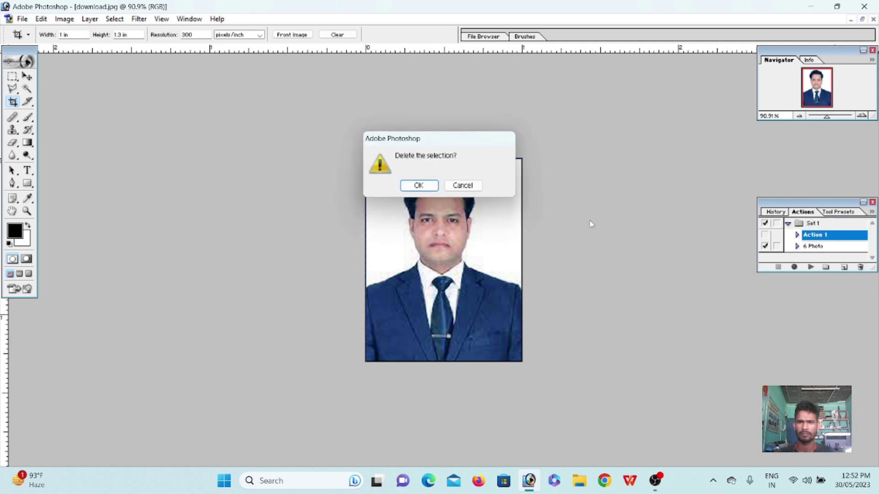
click(418, 185)
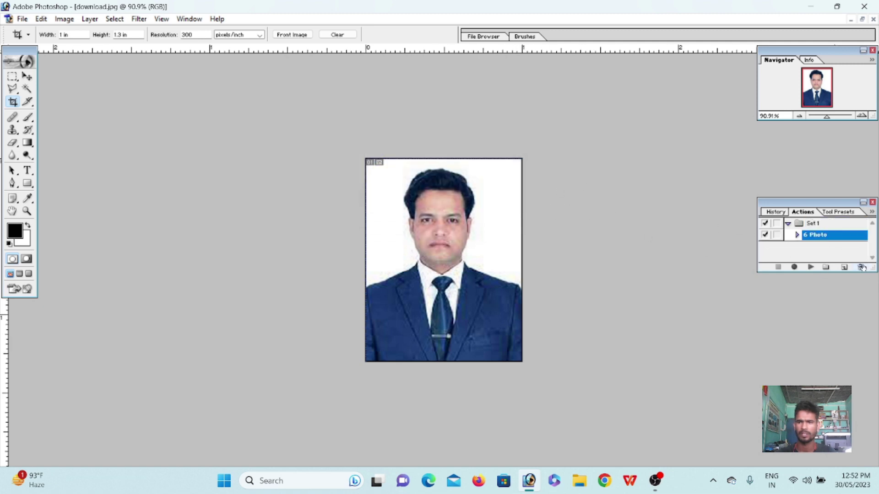
click(861, 268)
click(418, 185)
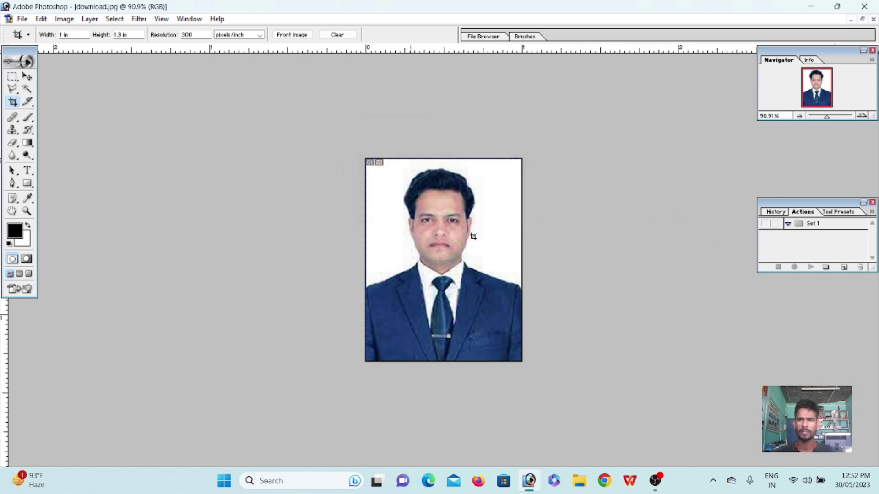
Close and reopen the Actions panel, now showing only Set 1
click(872, 203)
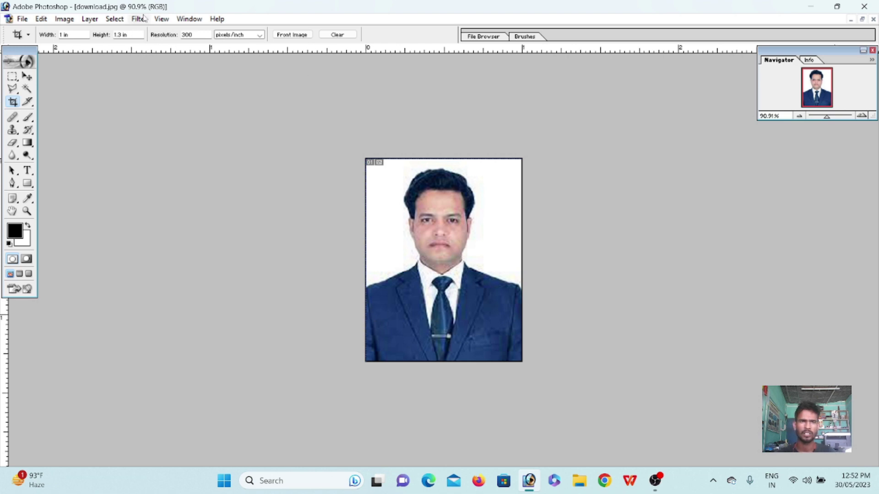
click(189, 18)
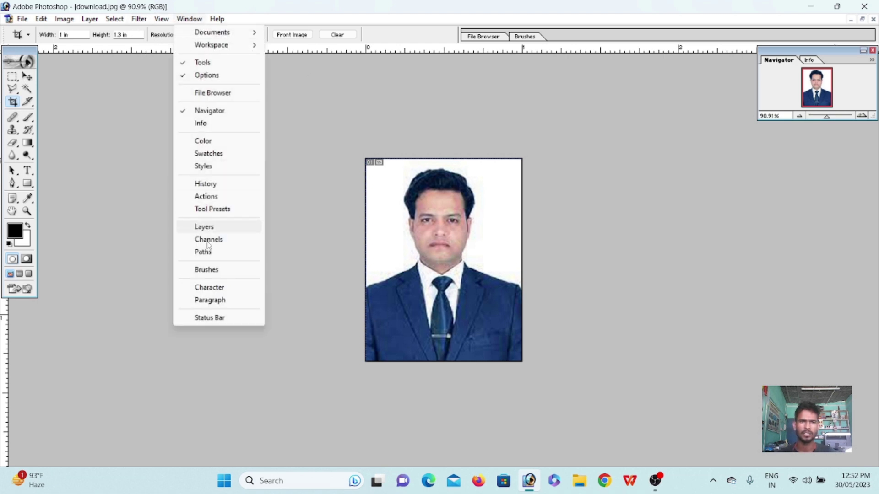
click(222, 198)
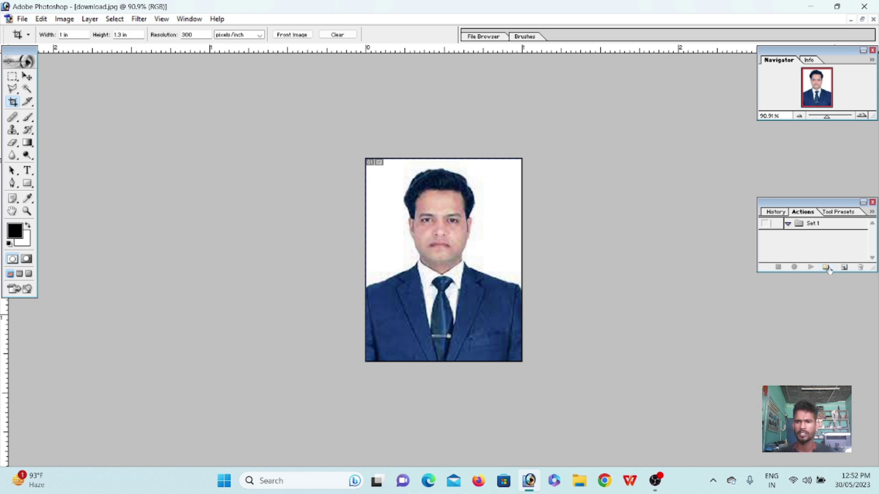
Add an action set named 'Set 9' and start a new action inside it
click(826, 267)
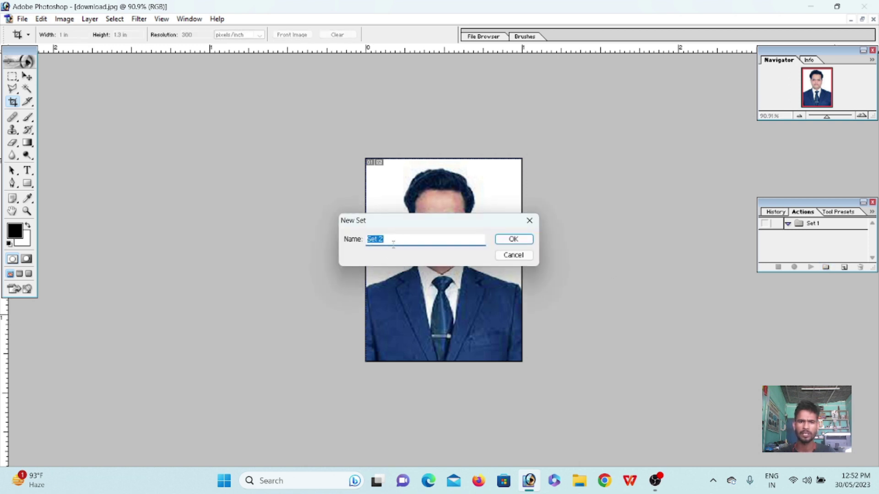
click(393, 243)
drag(391, 241, 360, 246)
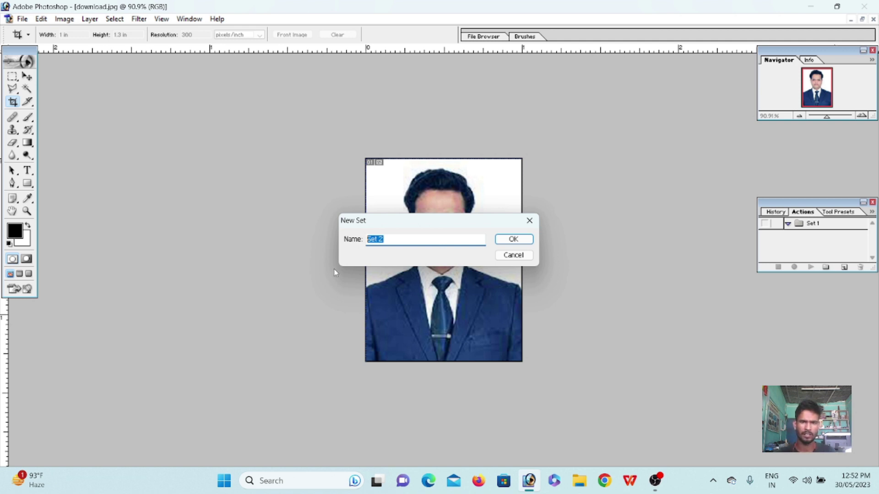
click(393, 239)
text(9)
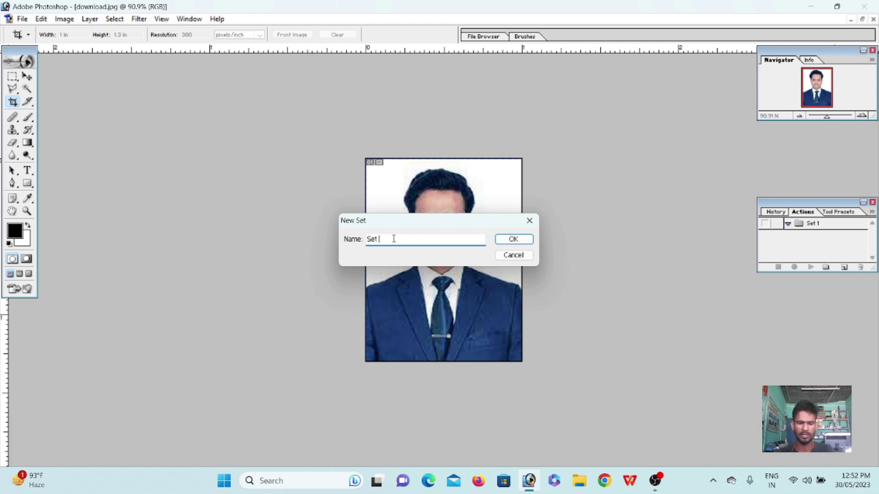
click(513, 240)
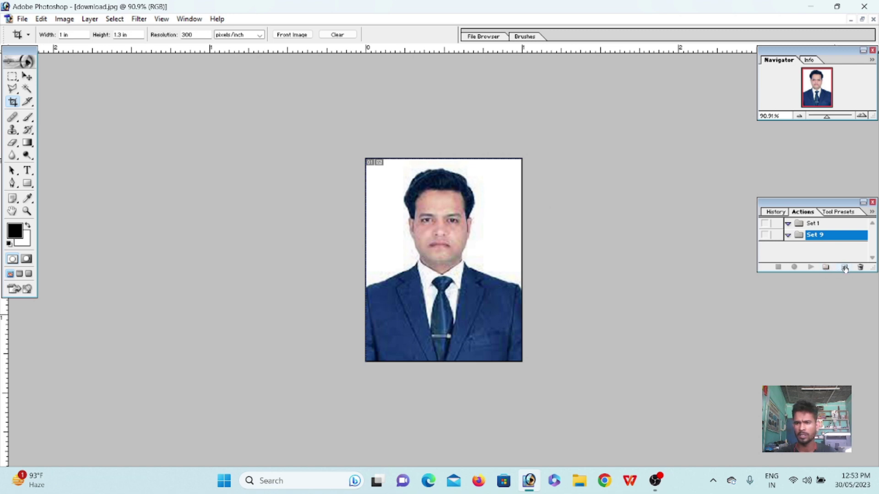
click(845, 268)
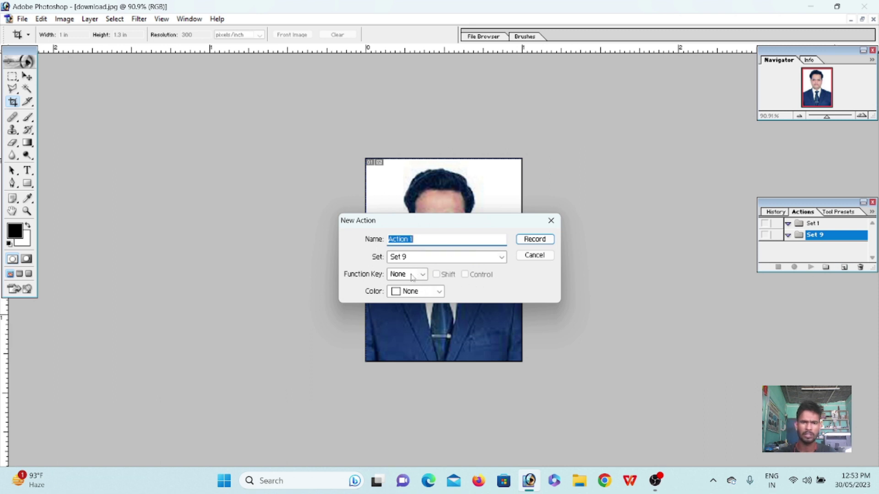
Assign function key F9 to Action 1 and begin recording
click(412, 275)
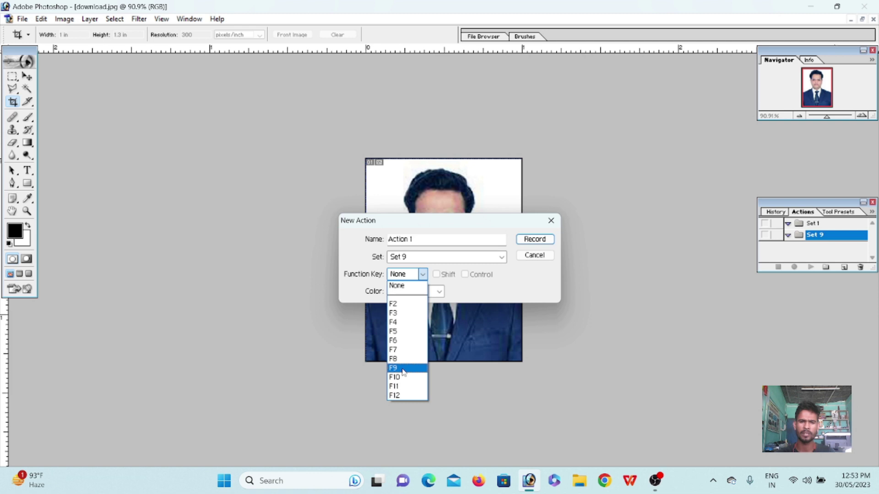
click(403, 370)
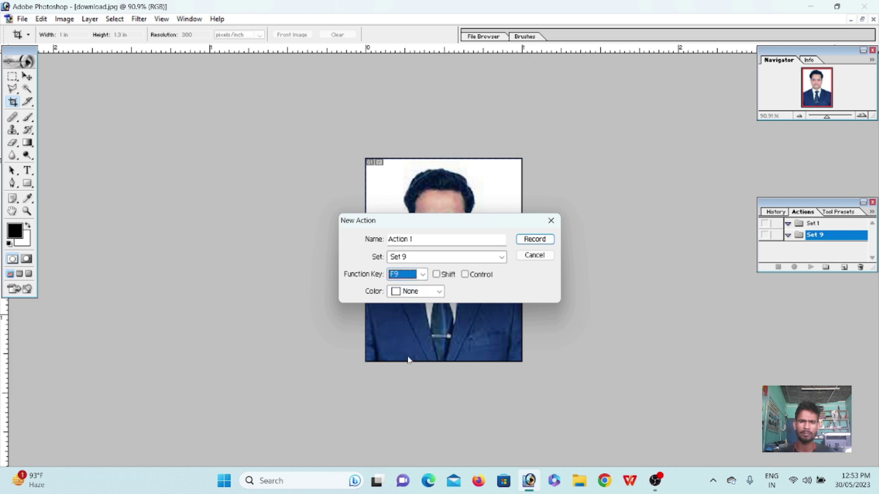
click(535, 239)
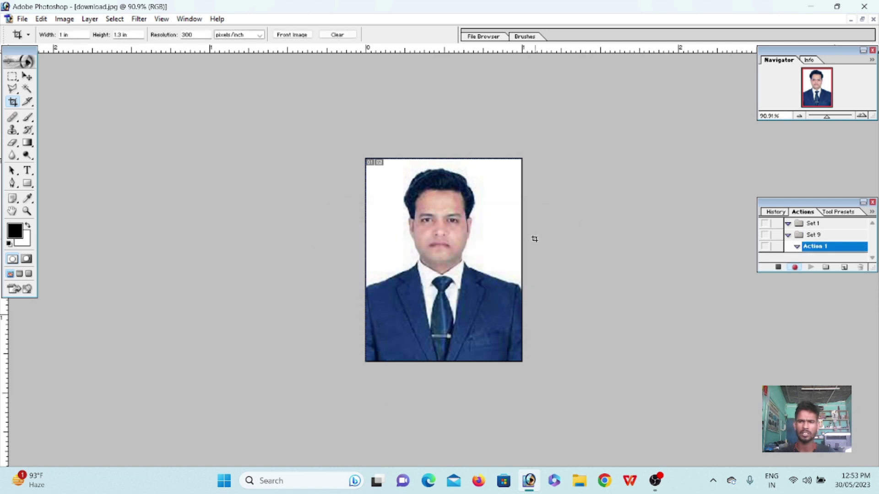
Create a blank A4 document, Untitled-1, and move its window toward the centre
key(ctrl+minus)
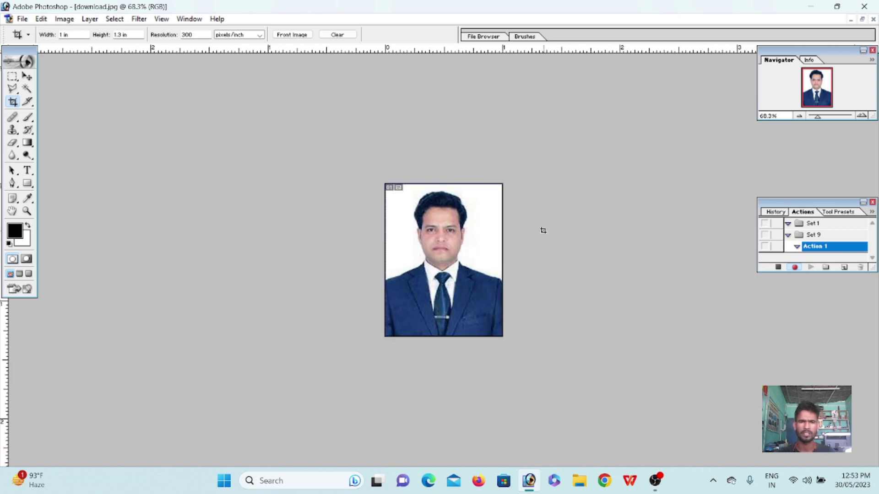
key(ctrl+plus)
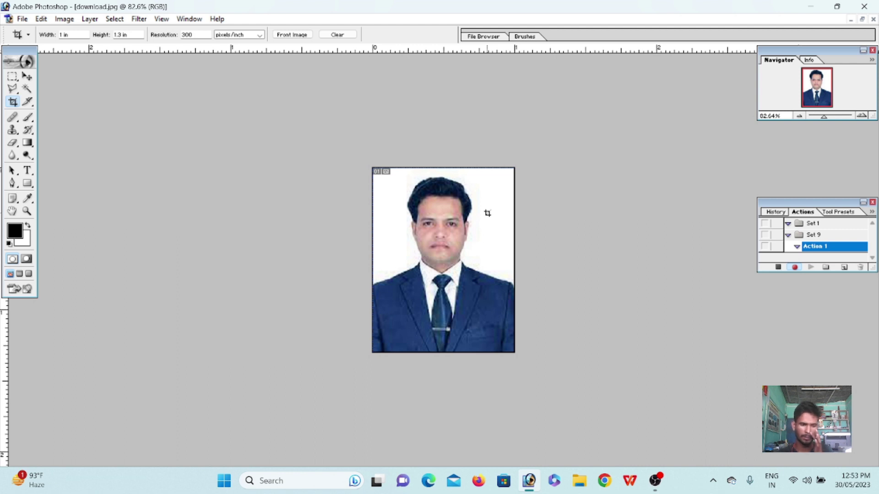
key(ctrl+n)
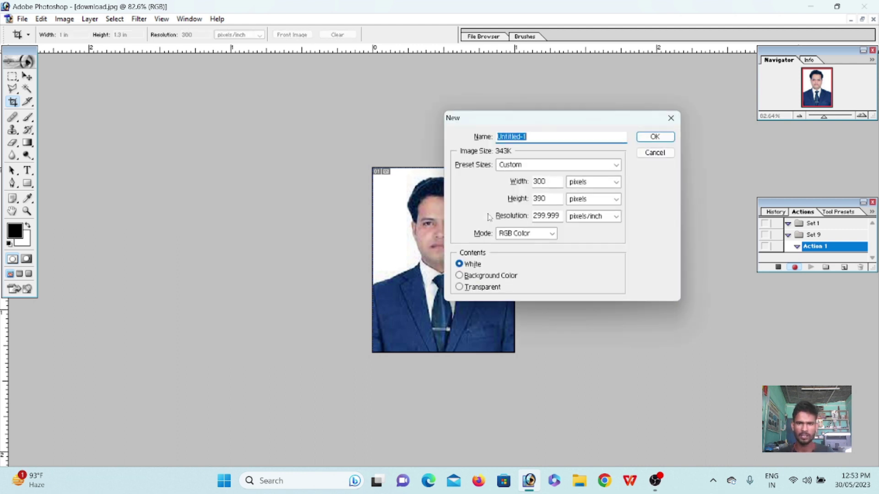
click(525, 166)
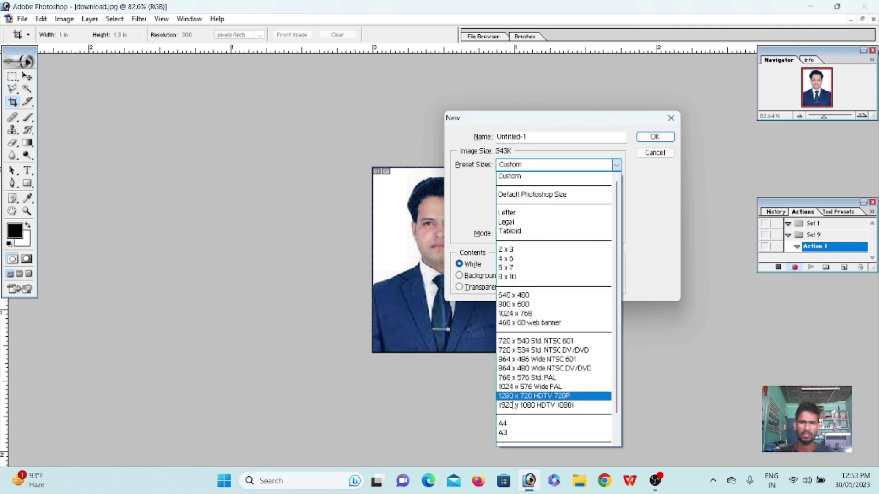
click(503, 422)
key(Return)
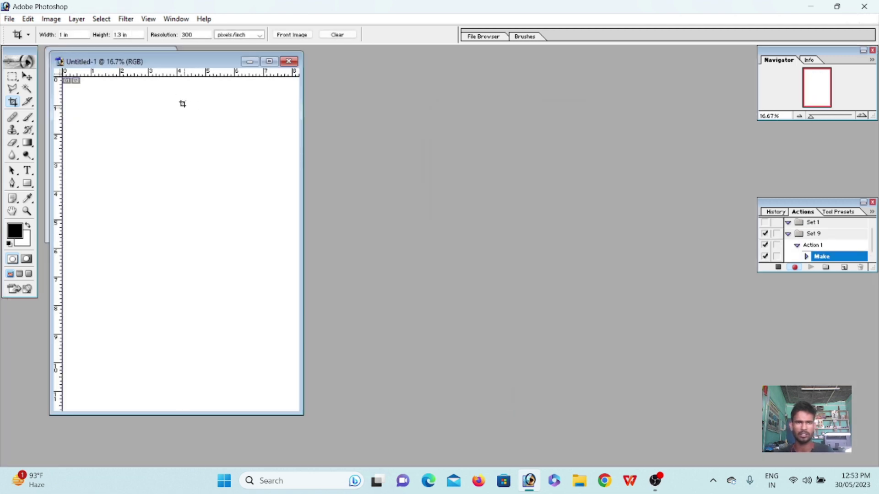
mouse_move(186, 65)
mouse_down()
mouse_move(467, 62)
mouse_move(544, 86)
mouse_up()
With the Move tool active, select all of download.jpg and copy it
click(169, 236)
key(ctrl+plus)
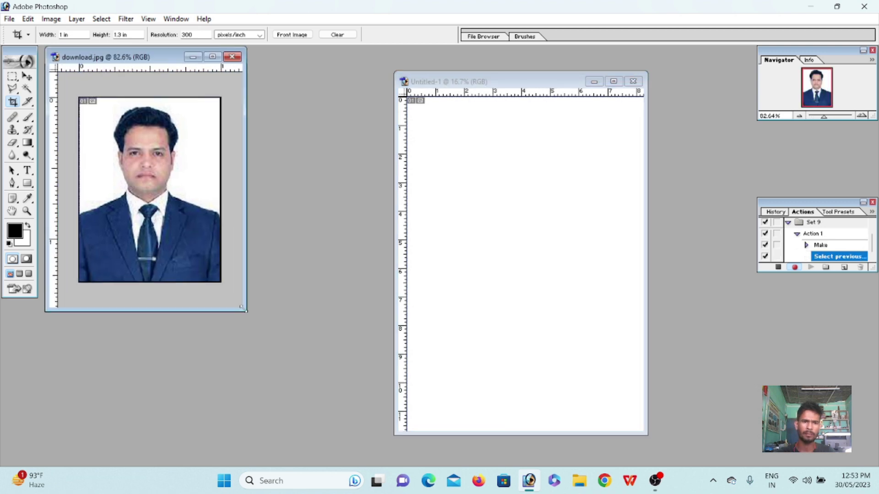
key(ctrl+plus)
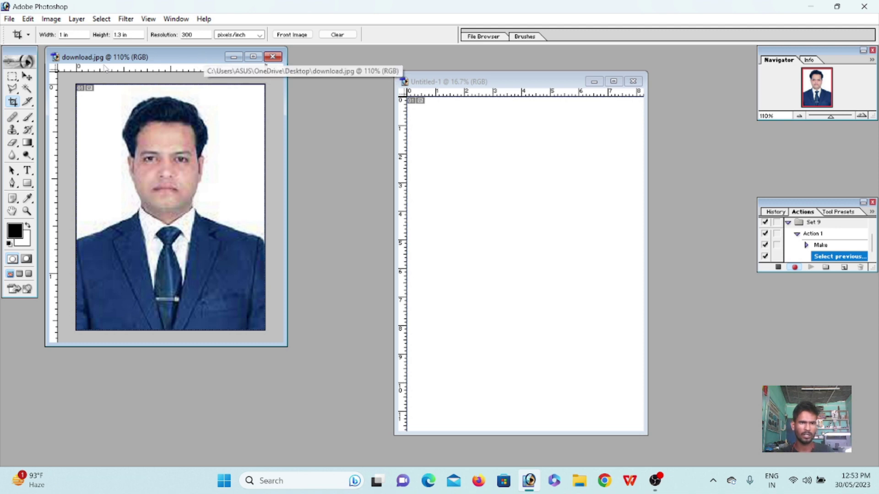
key(v)
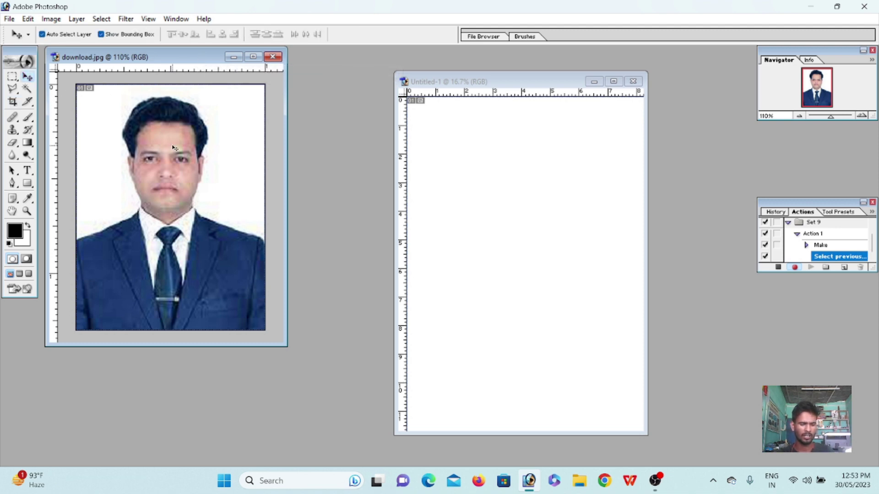
key(ctrl+a)
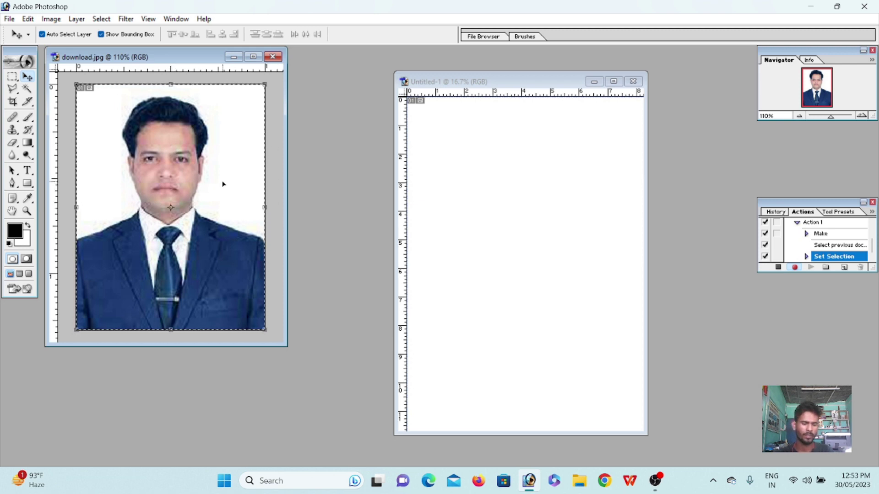
key(ctrl+c)
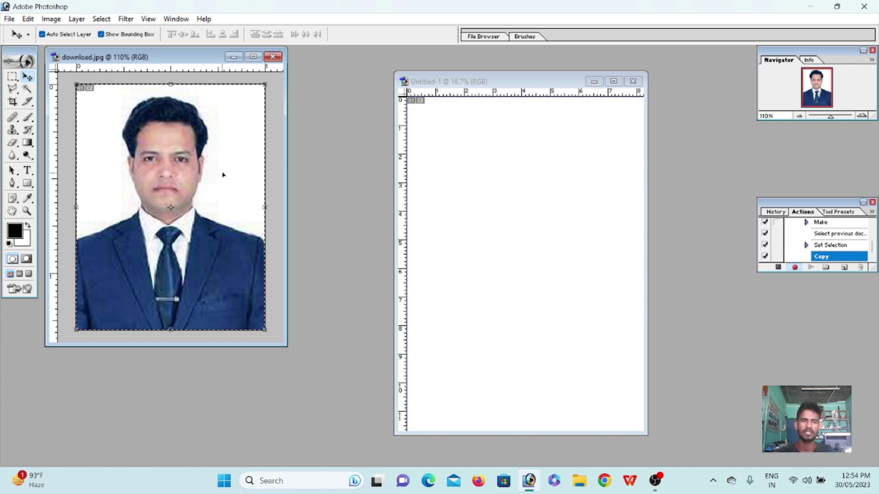
Paste the photo at Untitled-1's top-left and merge three side-by-side copies into one layer
click(490, 173)
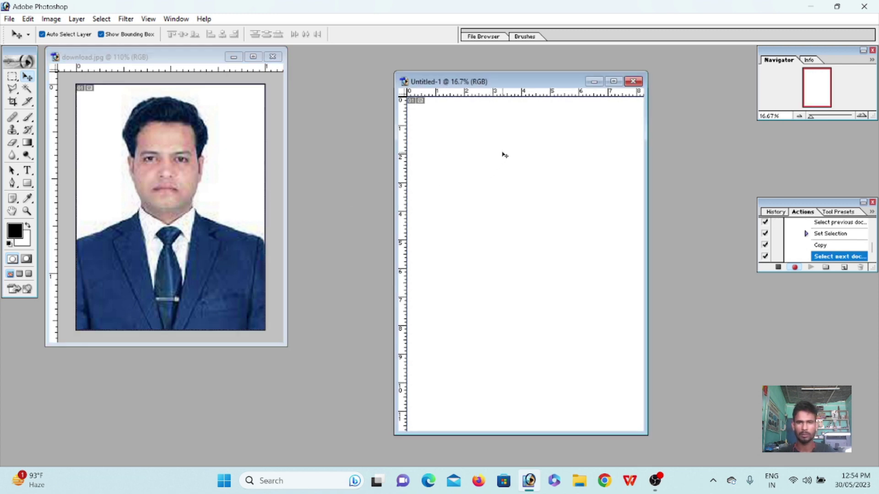
key(ctrl+v)
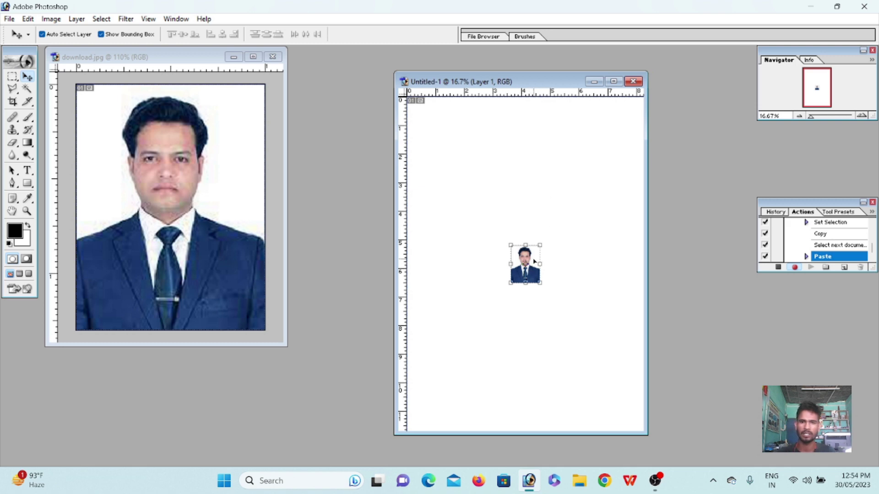
mouse_move(533, 256)
mouse_down()
mouse_move(420, 111)
mouse_move(501, 113)
mouse_up()
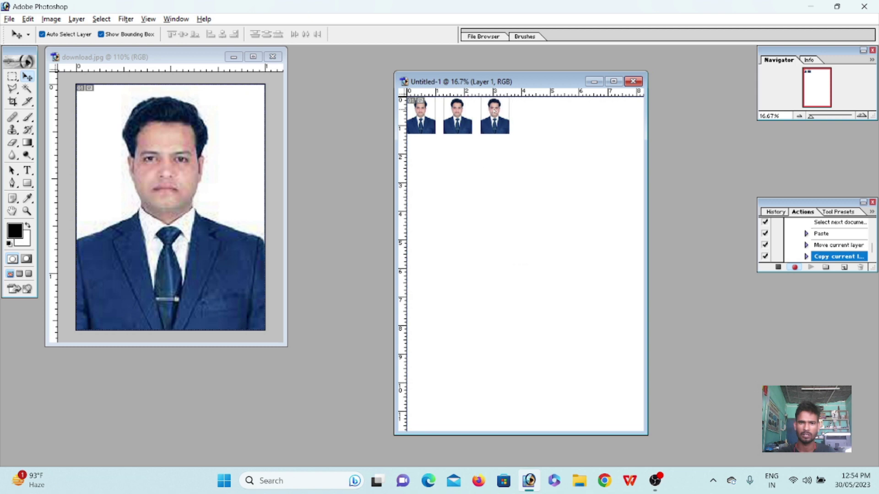
click(467, 120)
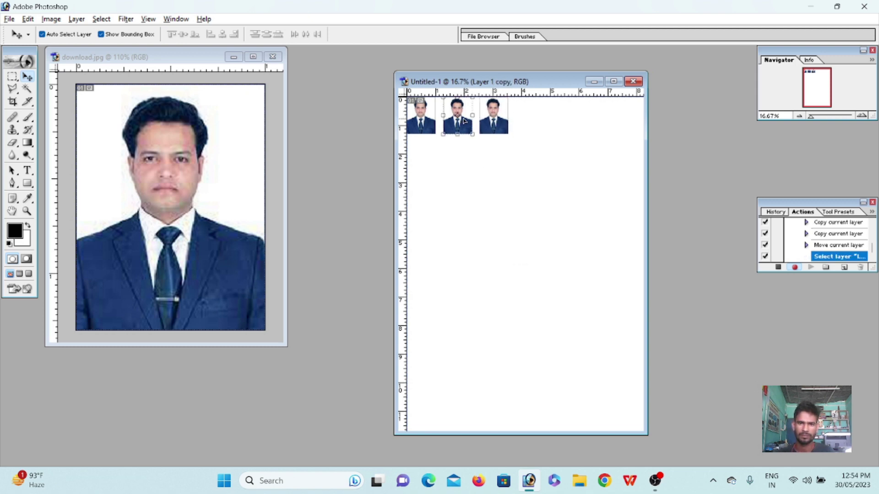
click(497, 111)
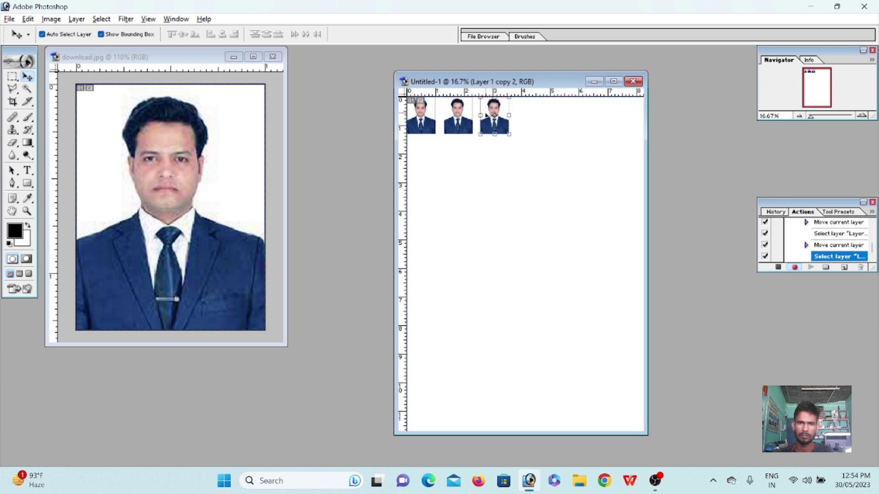
key(ctrl+e)
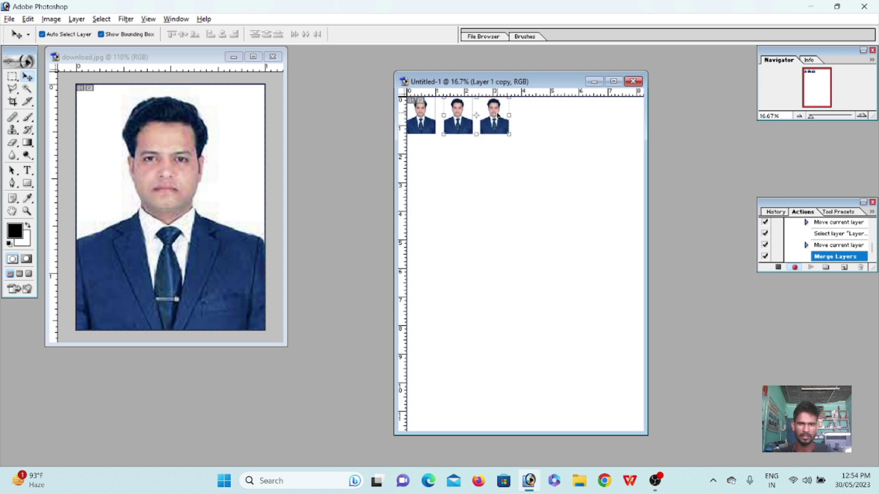
key(ctrl+e)
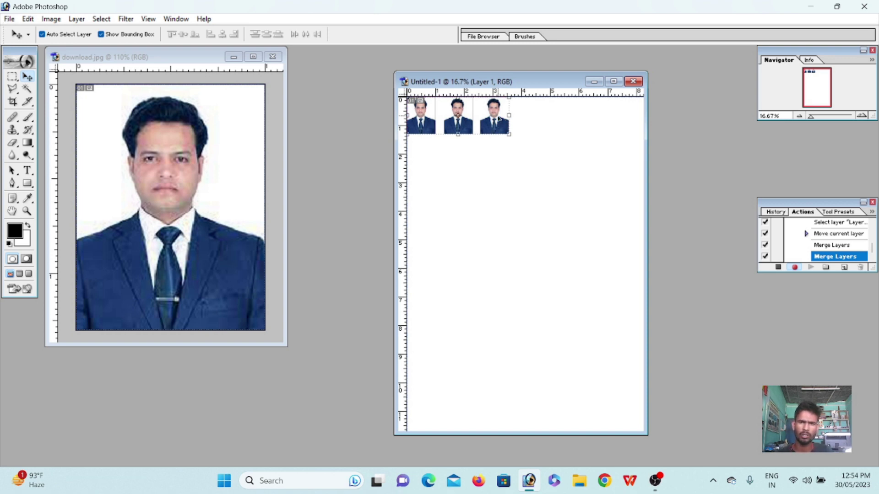
Duplicate the photo row downward into three rows and merge them into one grid layer
drag(494, 127, 496, 205)
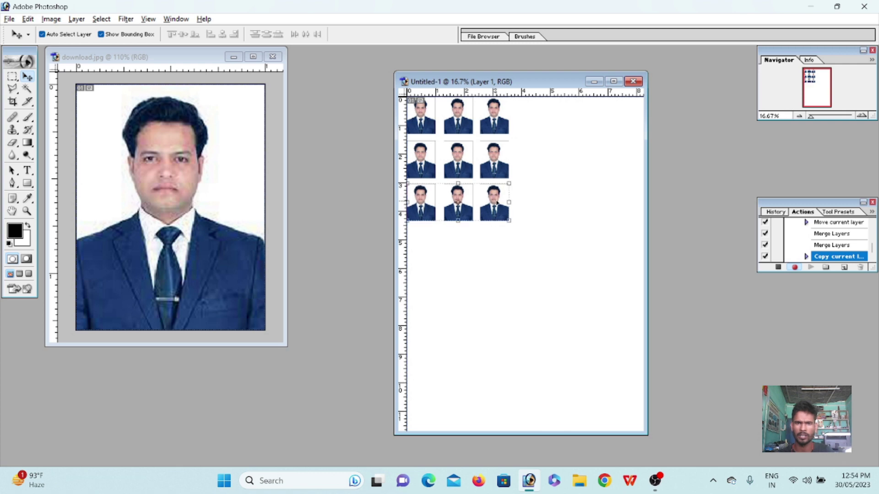
click(465, 165)
click(462, 204)
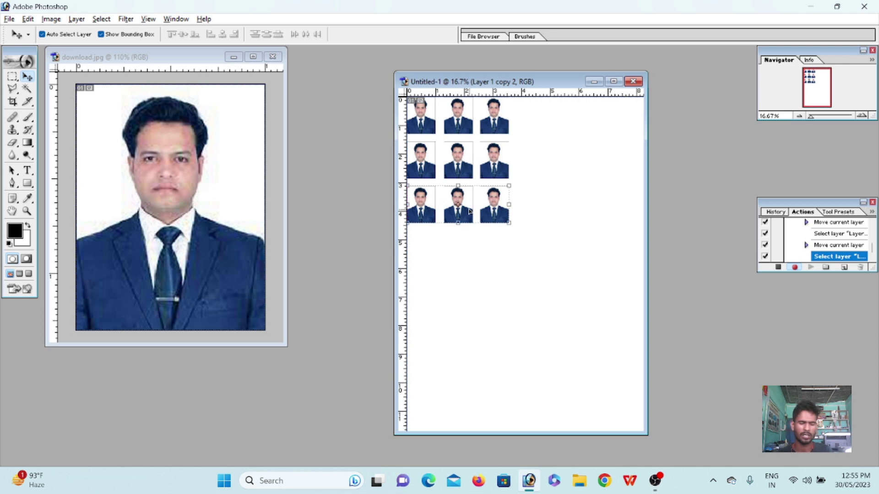
key(ctrl+e)
key(ctrl+e)
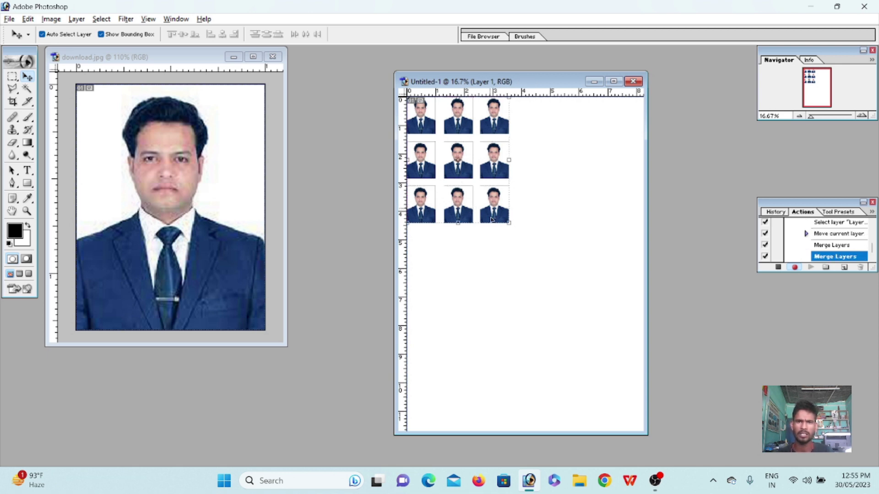
Slightly enlarge the photo grid and move it toward the page's top centre
drag(511, 224, 513, 228)
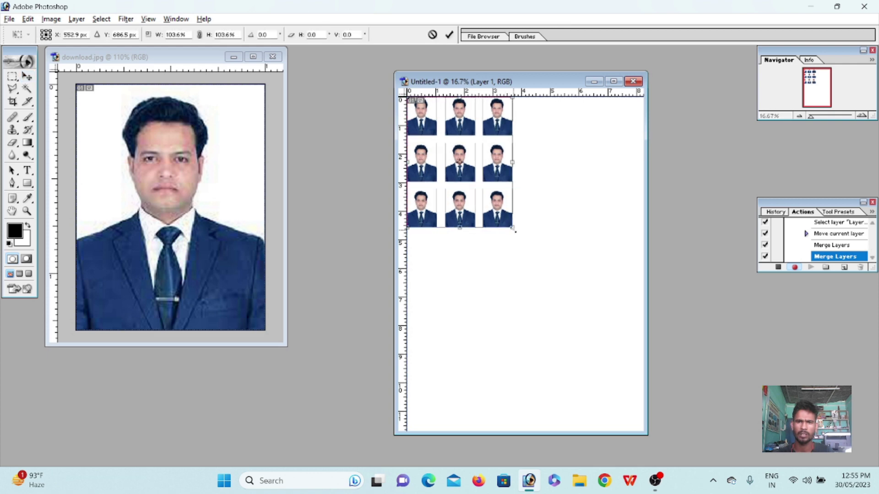
key(Return)
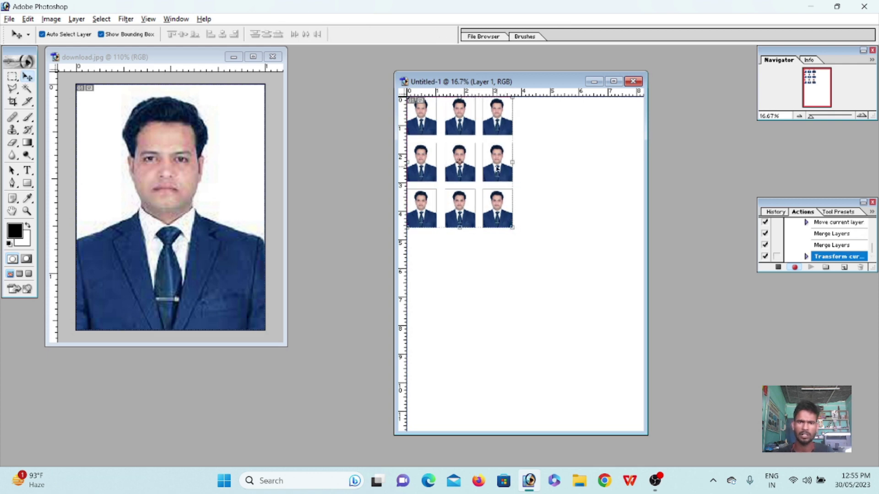
mouse_move(508, 163)
mouse_down()
mouse_move(519, 189)
mouse_move(527, 110)
mouse_up()
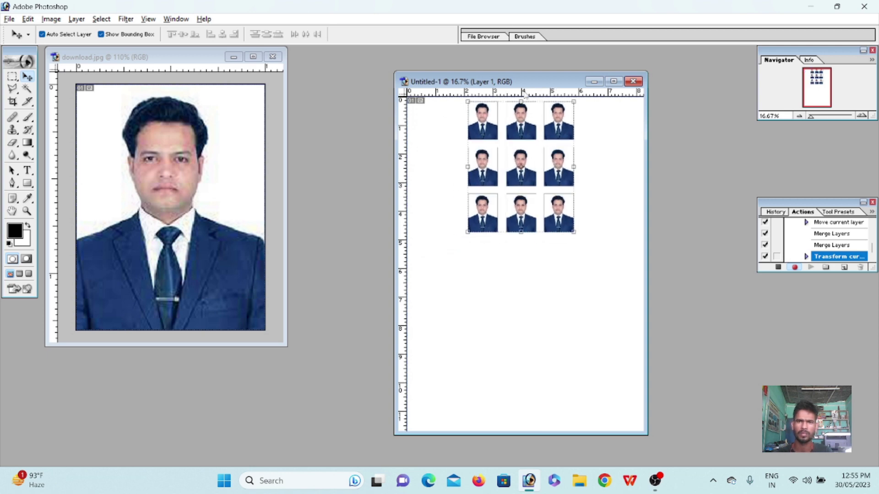
Keep the rulers in inches and return Untitled-1 to a floating window
click(614, 82)
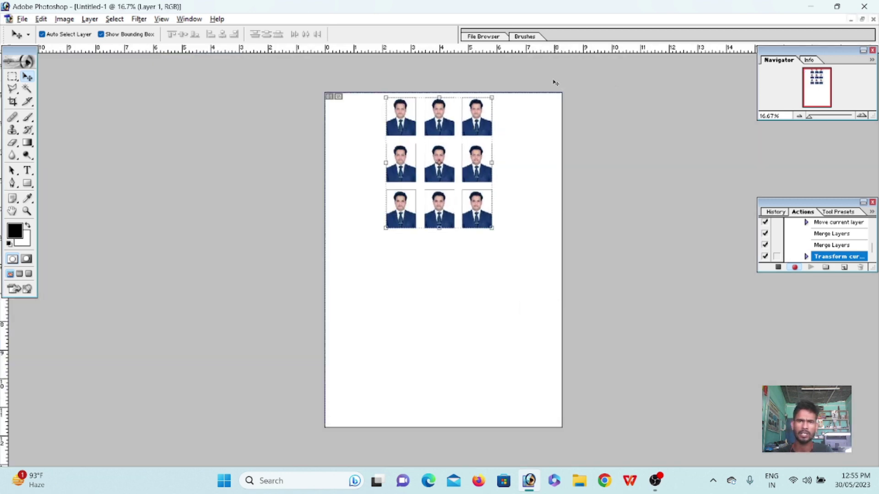
key(ctrl+0)
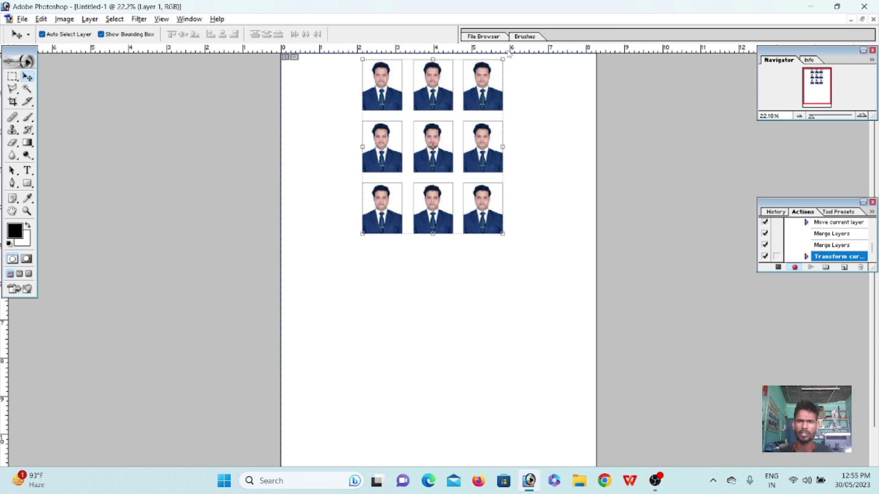
right_click(509, 54)
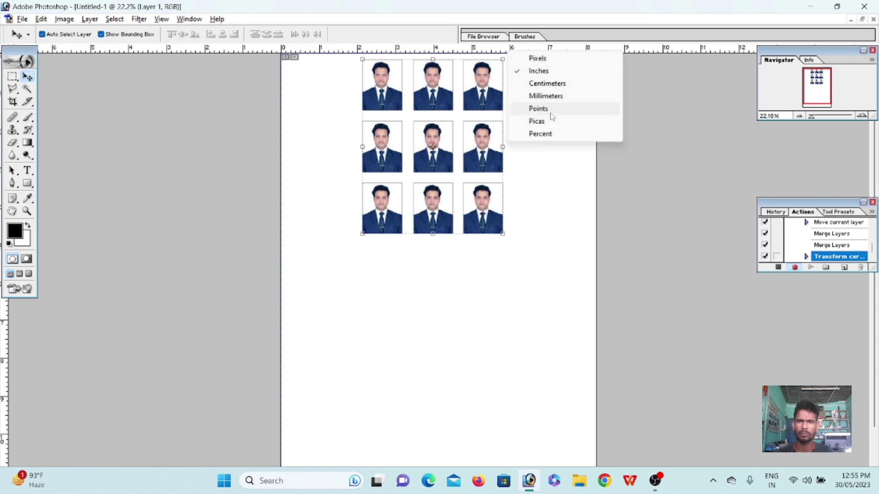
click(538, 72)
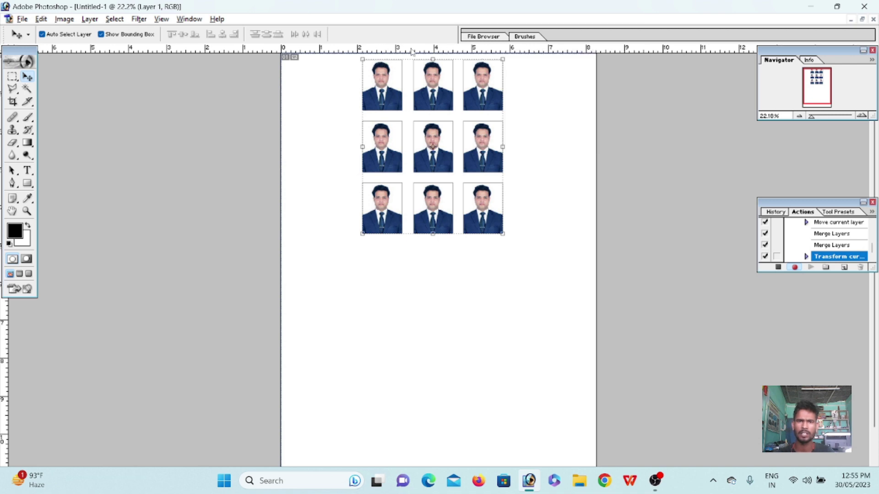
click(862, 19)
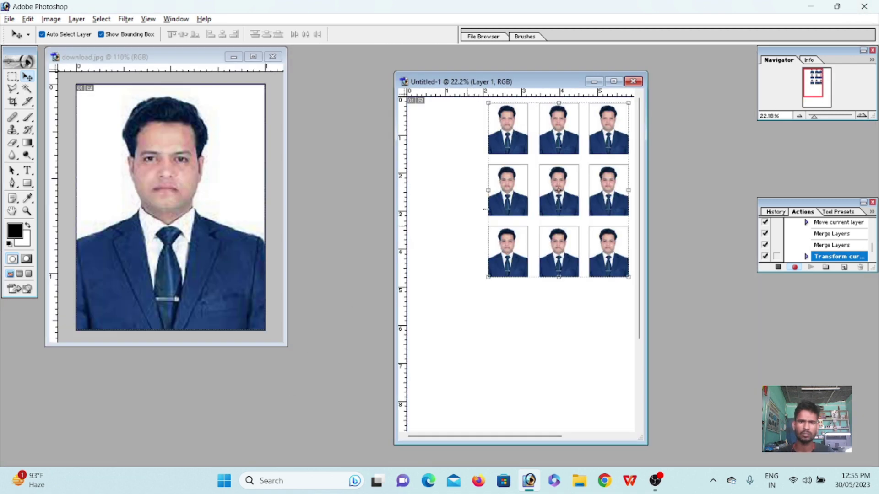
Maximize the Untitled-1 grid document and show the rulers in inches
double_click(570, 85)
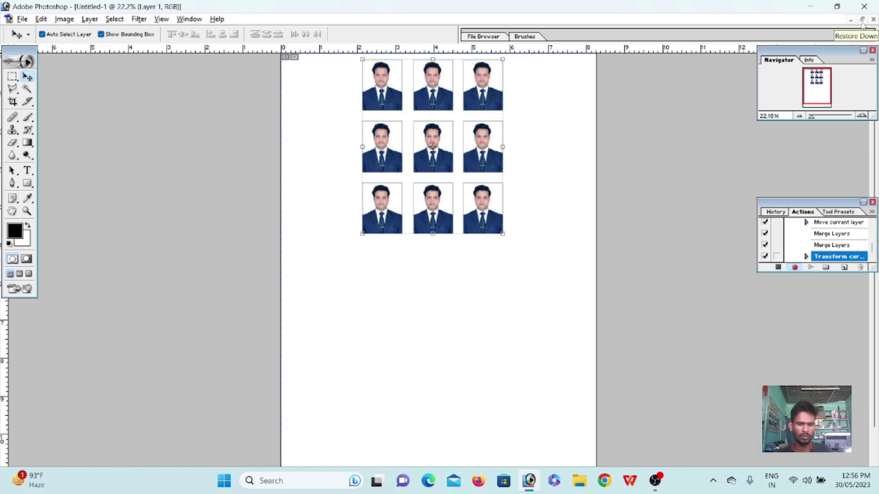
key(ctrl+r)
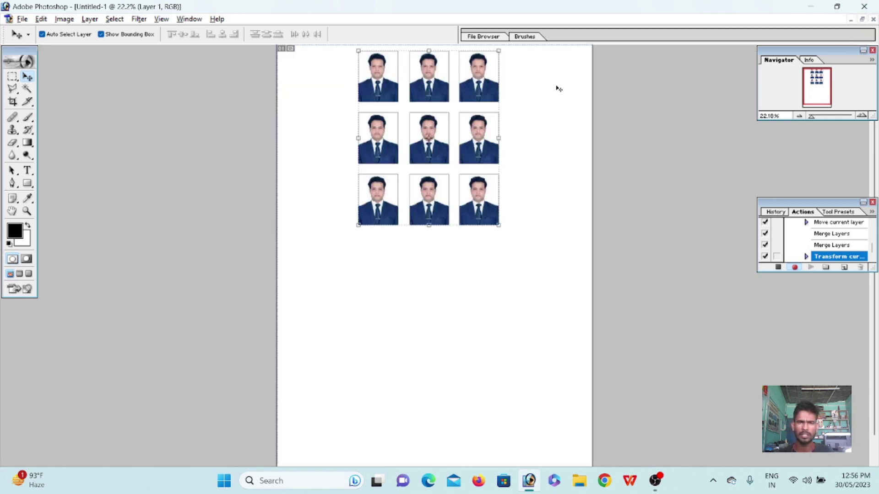
key(ctrl+r)
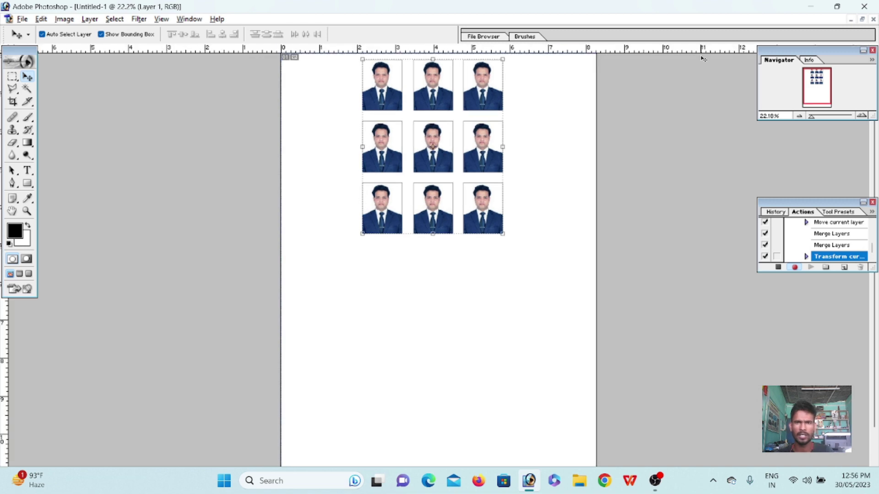
right_click(521, 52)
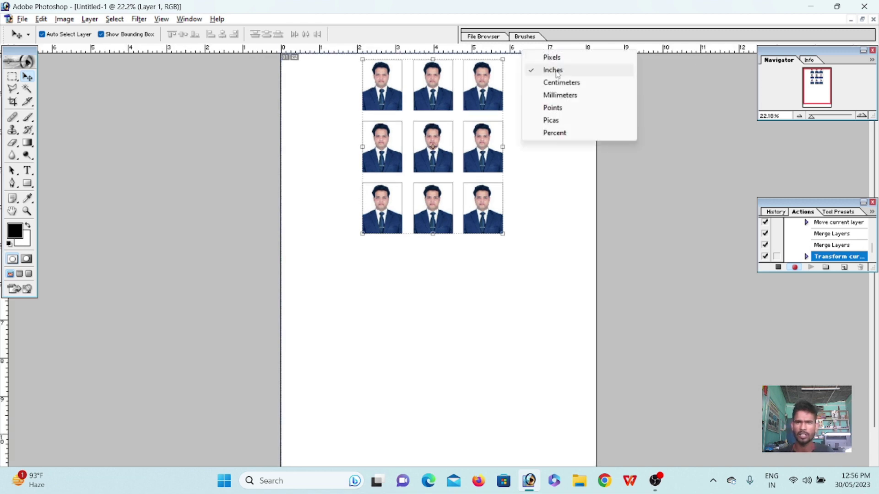
click(621, 157)
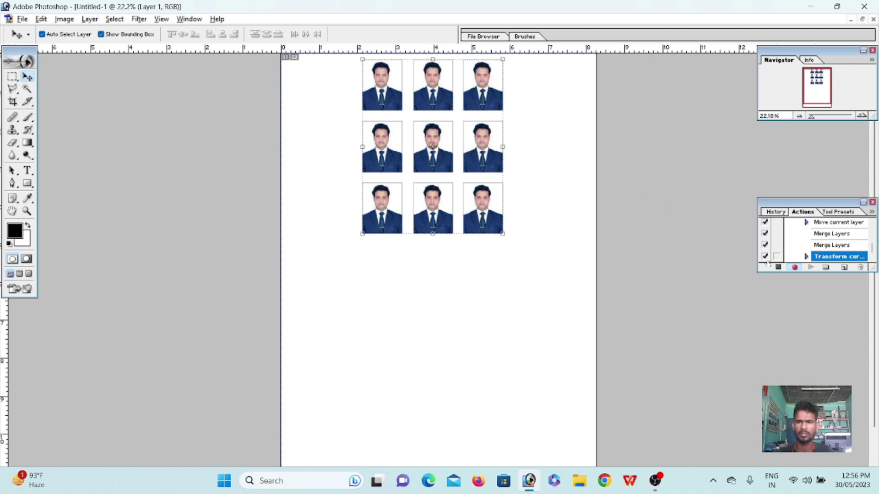
click(780, 268)
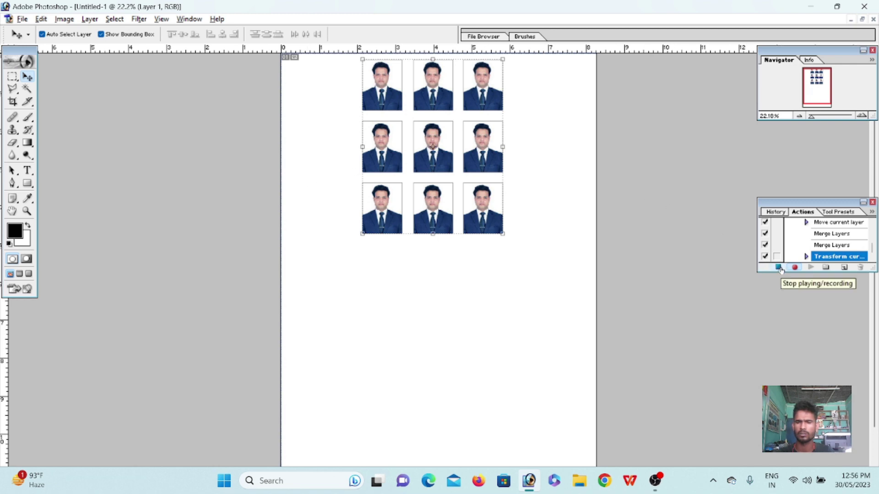
Stop recording Action 1, then close the grid document and download.jpg without saving
click(778, 267)
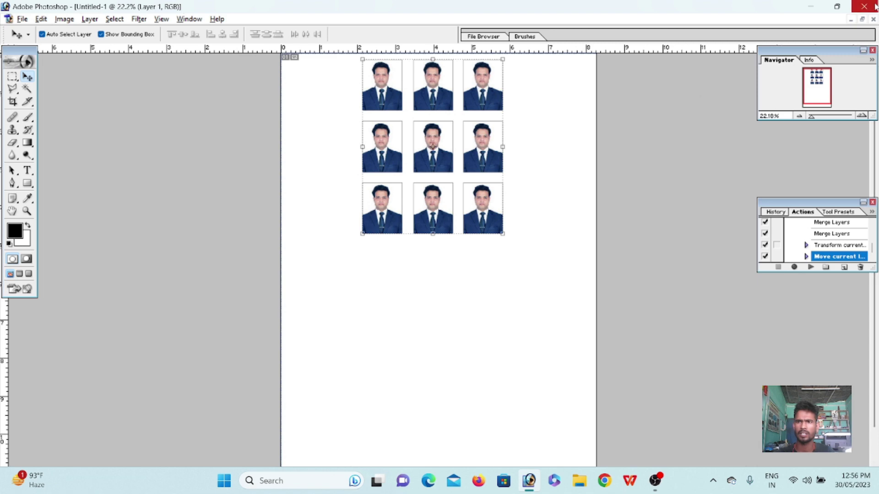
click(873, 18)
click(457, 182)
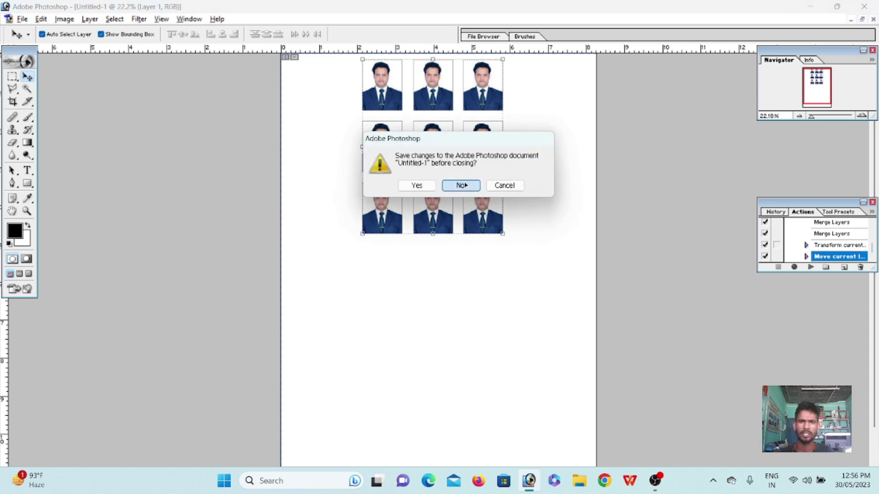
click(873, 19)
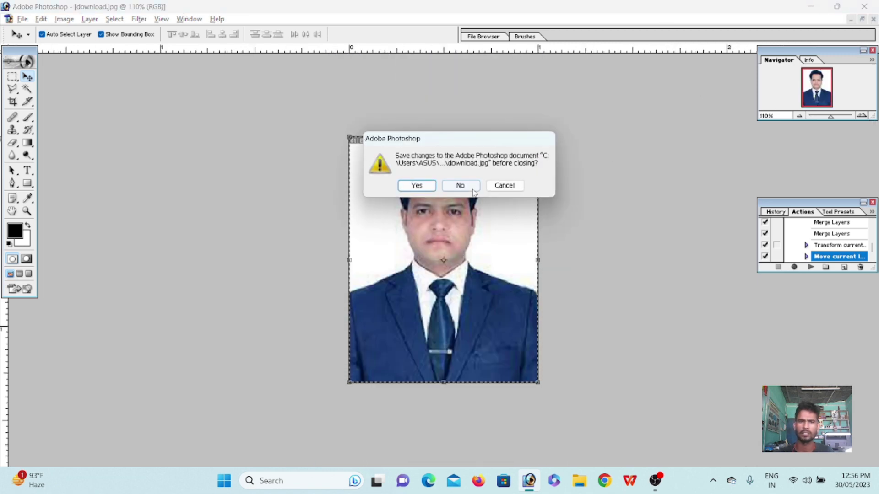
click(457, 183)
Test Action 1 with F2 on photo.jpg, then close all documents without saving
double_click(433, 97)
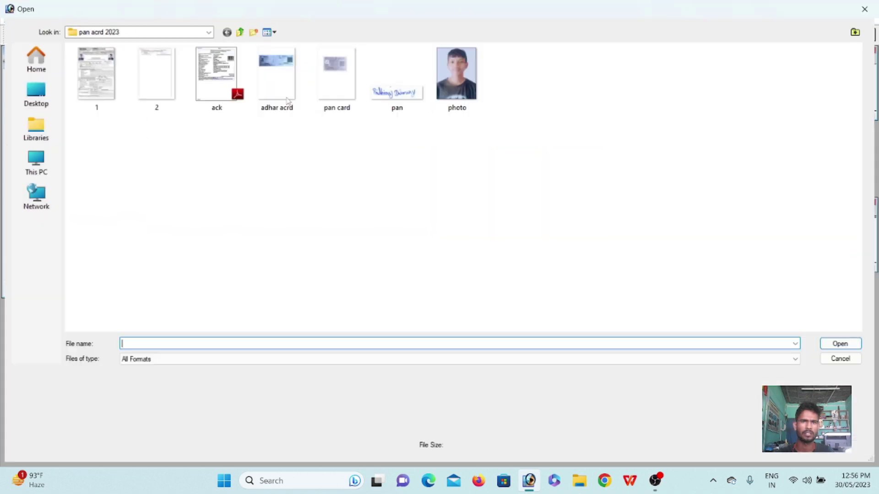
double_click(455, 71)
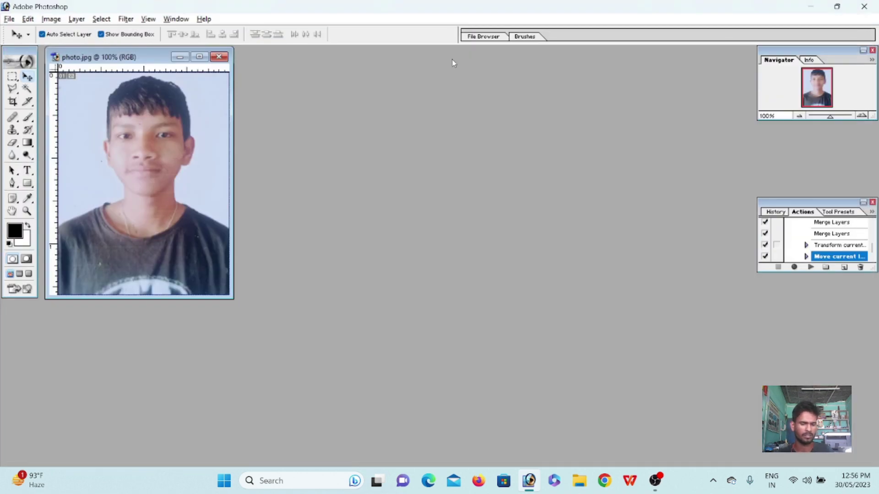
key(F2)
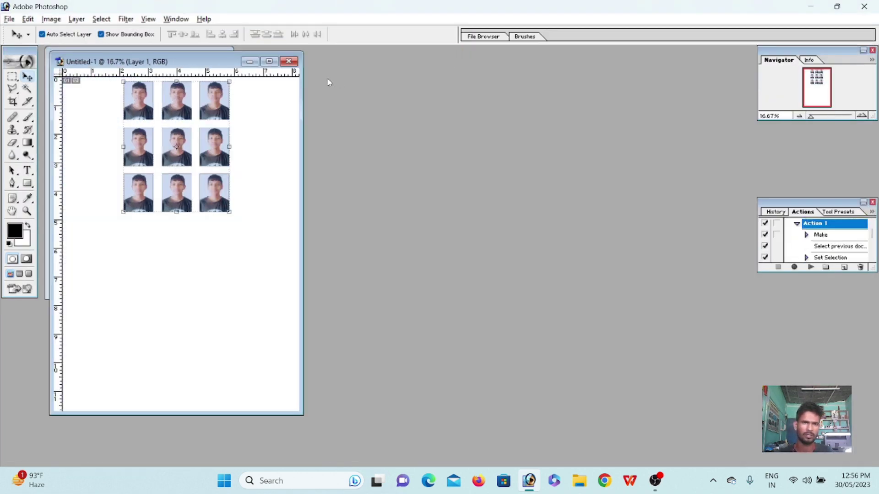
click(289, 61)
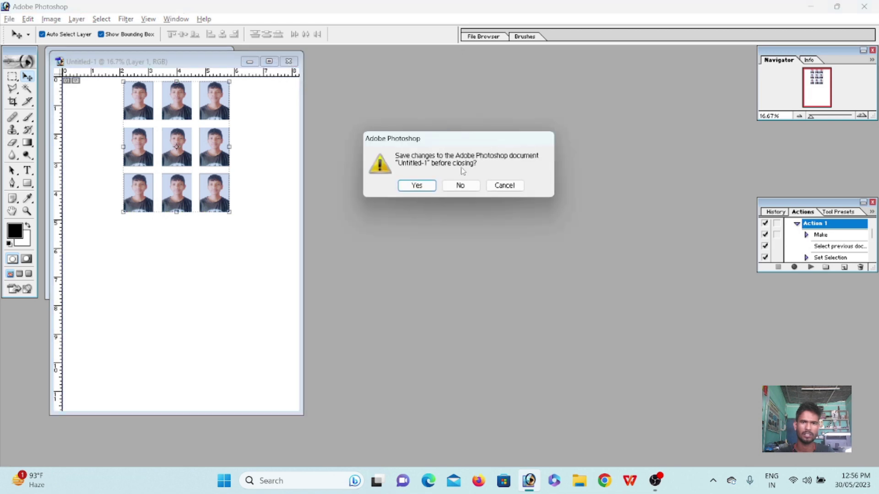
click(449, 185)
click(218, 57)
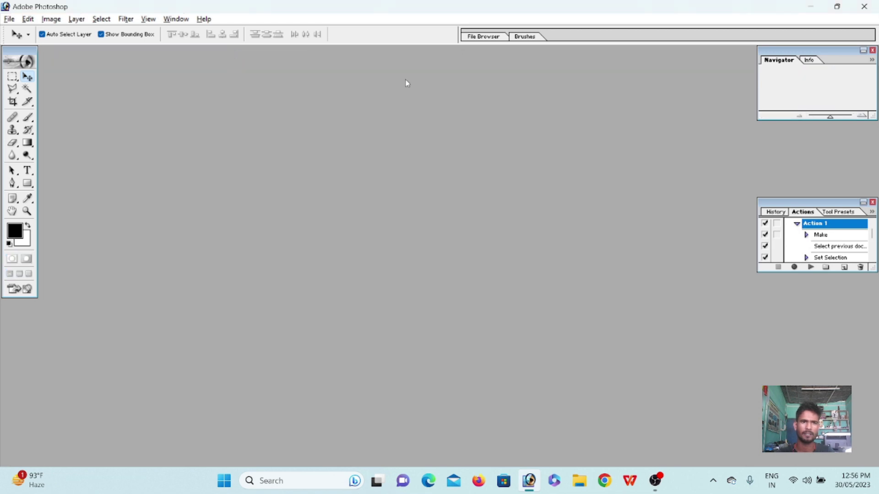
Drag sss.jpg from the desktop into Photoshop and maximize its document
double_click(584, 4)
mouse_move(417, 60)
mouse_down()
mouse_move(424, 133)
mouse_move(500, 164)
mouse_up()
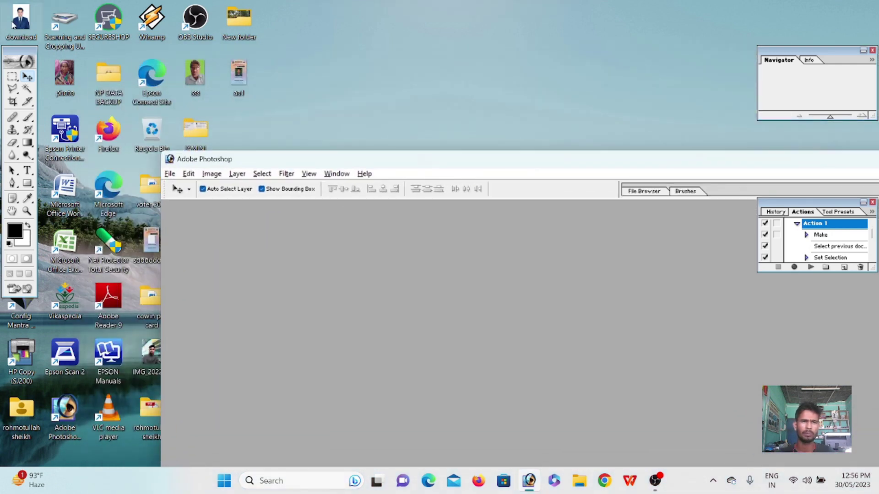
drag(195, 67, 394, 304)
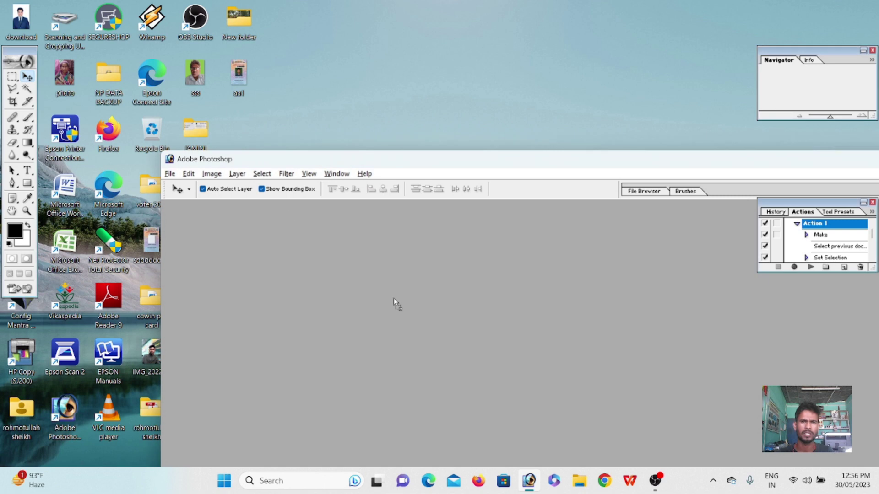
double_click(452, 159)
click(54, 56)
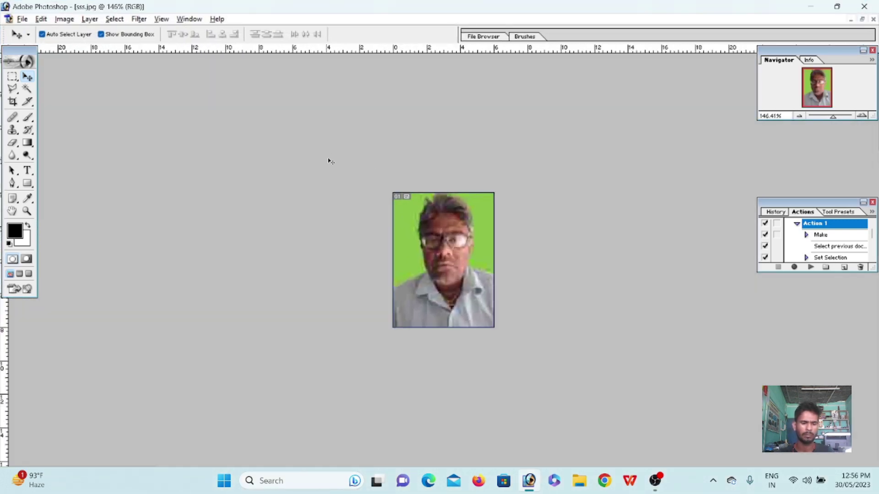
Crop sss.jpg to the 1×1.3 in passport size and add a dark stroke border
key(c)
key(F2)
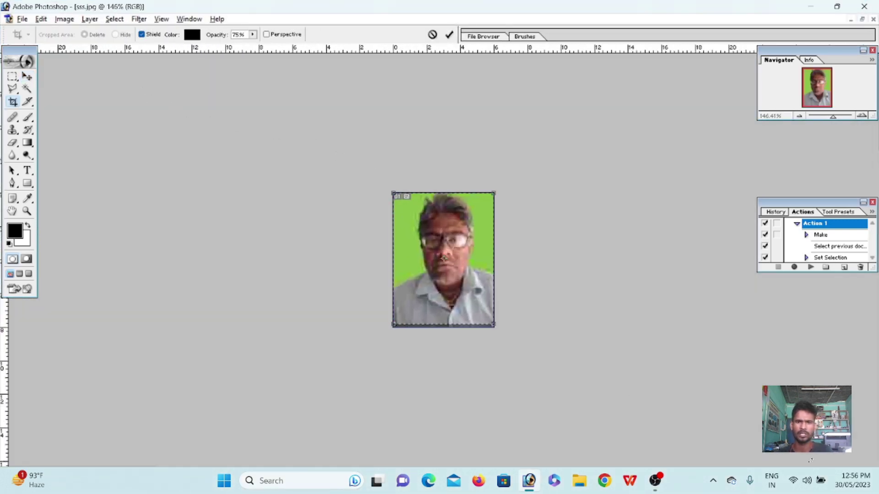
right_click(424, 183)
click(458, 190)
right_click(457, 192)
click(500, 358)
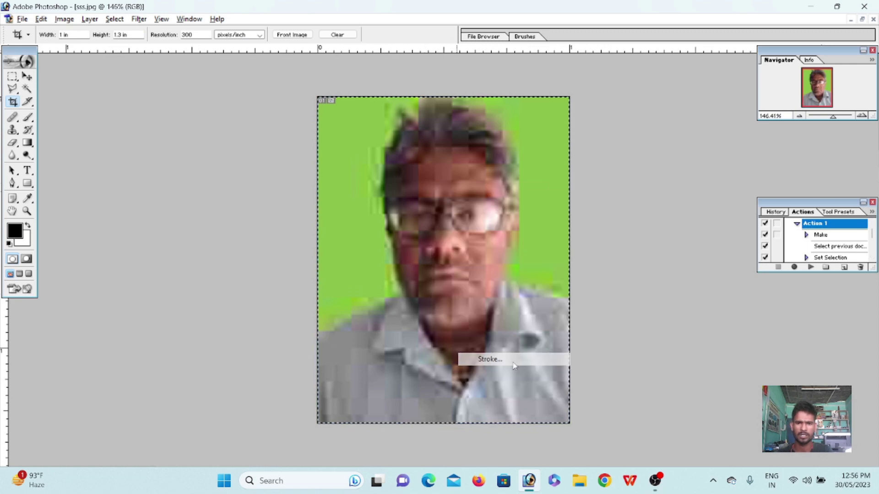
key(Return)
key(ctrl+alt+0)
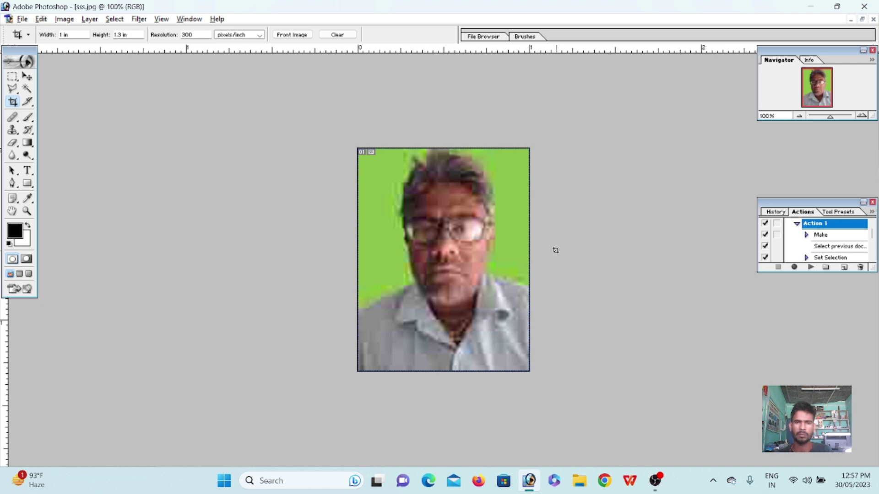
Play Action 1 to tile the photo into a 3×3 grid and fit it on screen
key(F2)
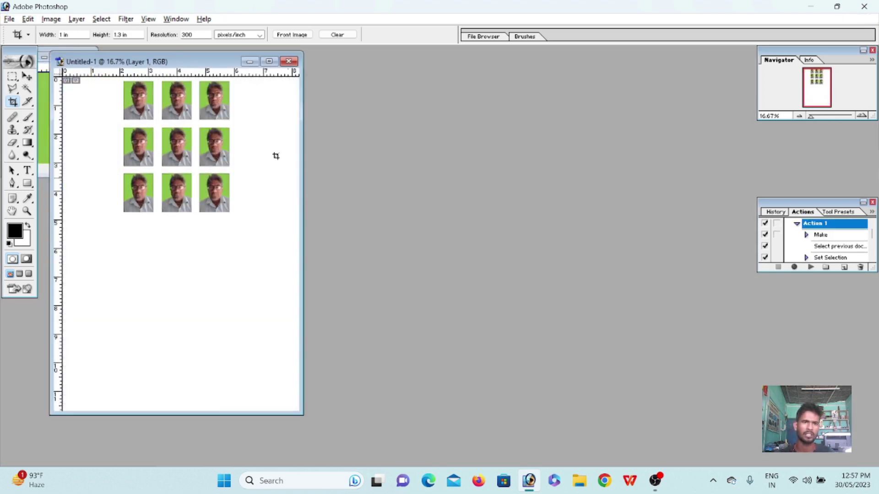
click(269, 61)
key(ctrl+0)
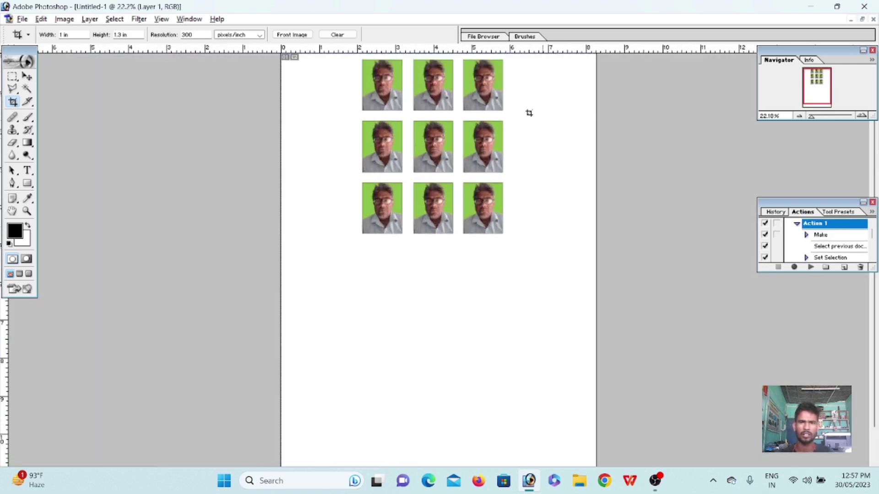